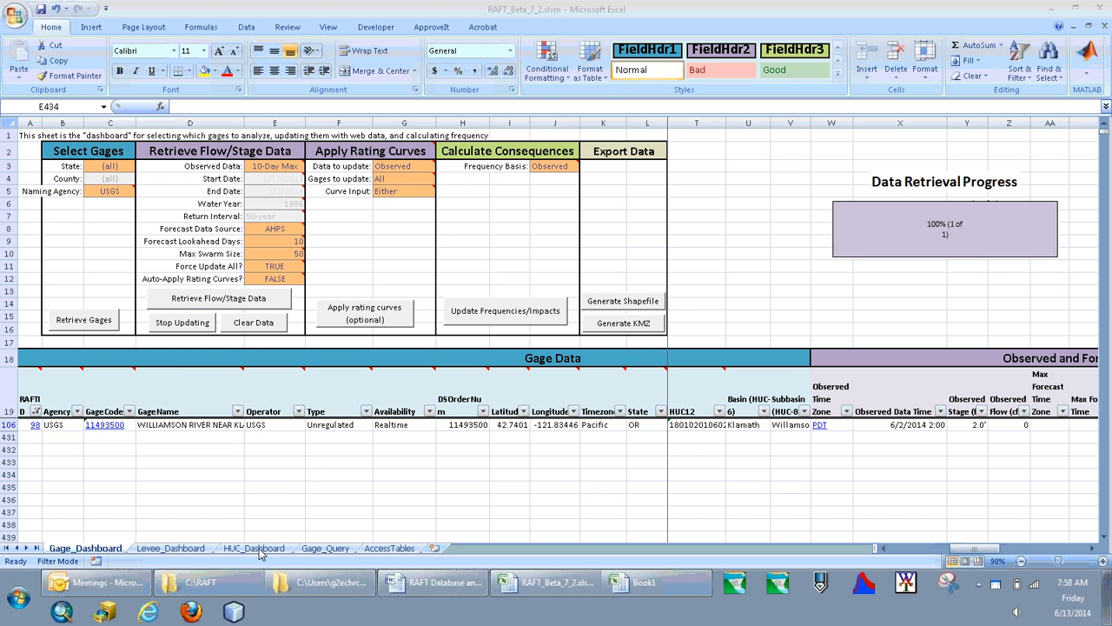
Unhide the Access_Import sheet in the RAFT workbook.
{"action": "left_click", "coordinate": [257, 549]}
{"action": "right_click", "coordinate": [257, 550]}
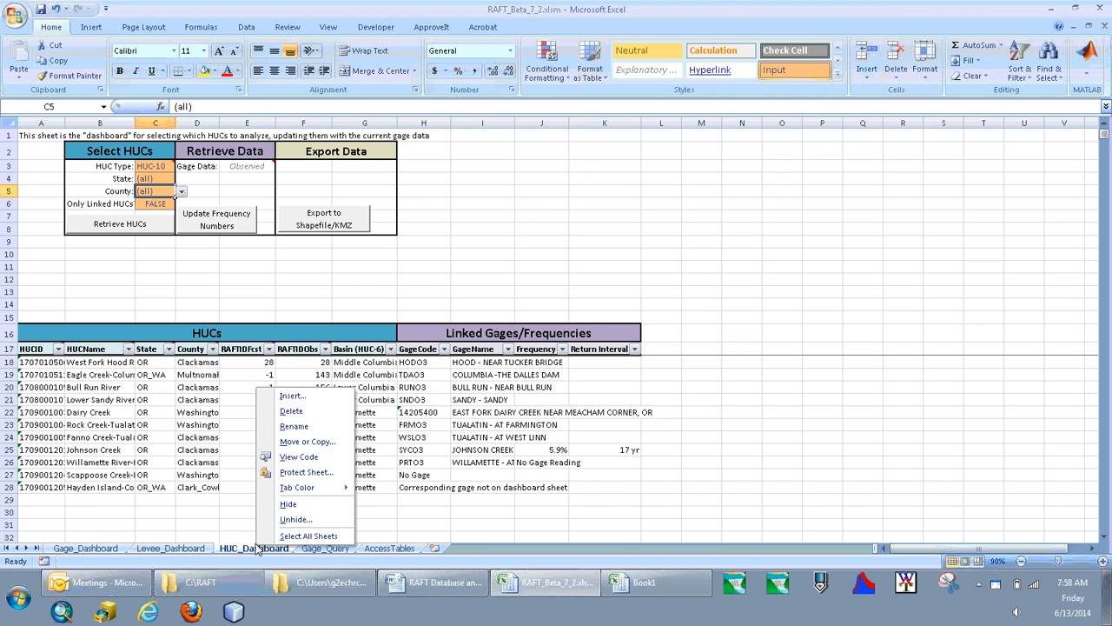
{"action": "left_click", "coordinate": [278, 516]}
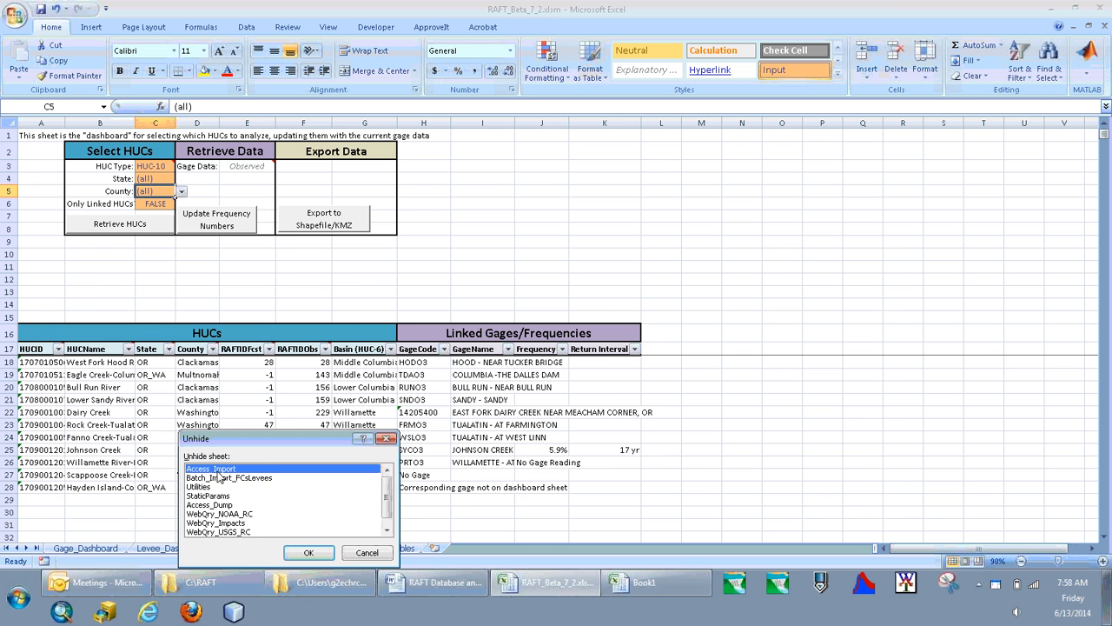
{"action": "left_click", "coordinate": [300, 554]}
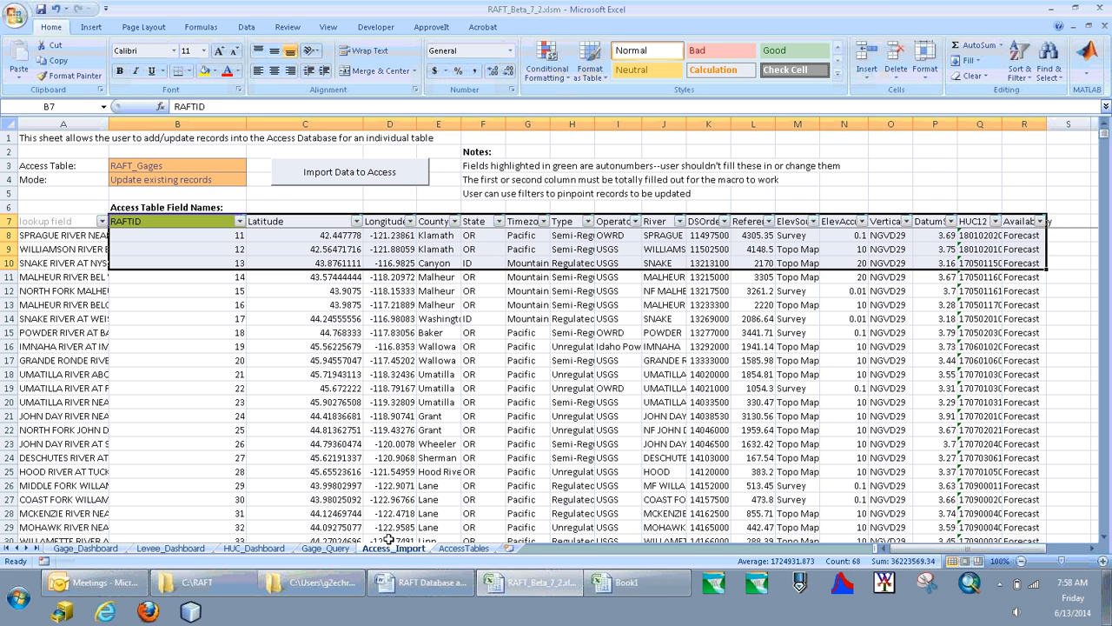
{"action": "left_click", "coordinate": [252, 317]}
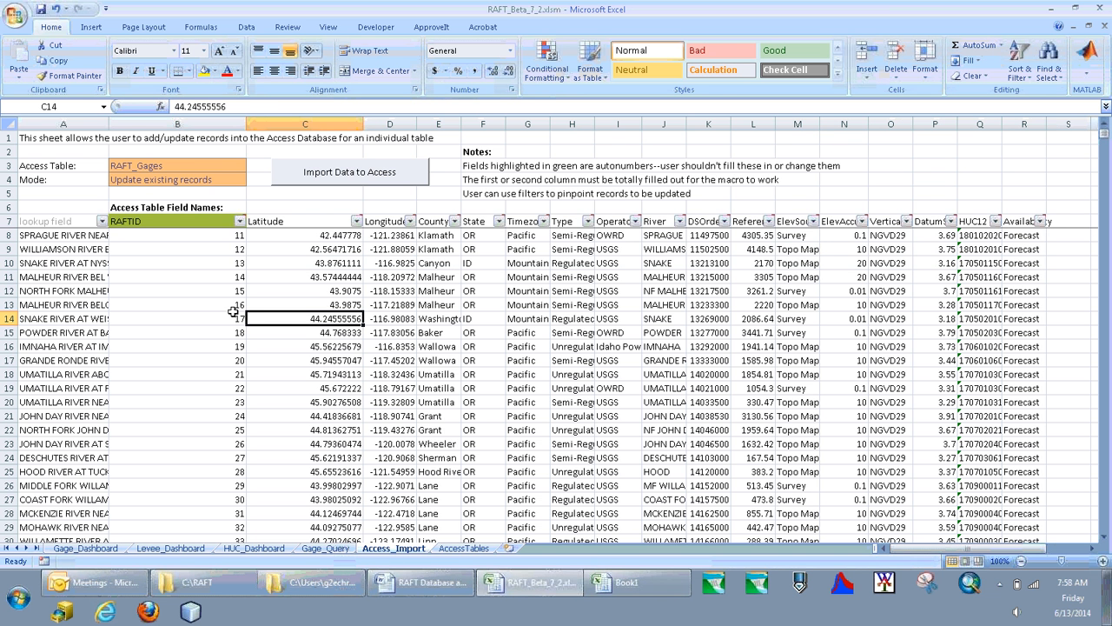
Load the Gage_Aliases table in the import sheet, and set the Access Table back to RAFT_Gages.
{"action": "left_click", "coordinate": [222, 165]}
{"action": "left_click", "coordinate": [252, 167]}
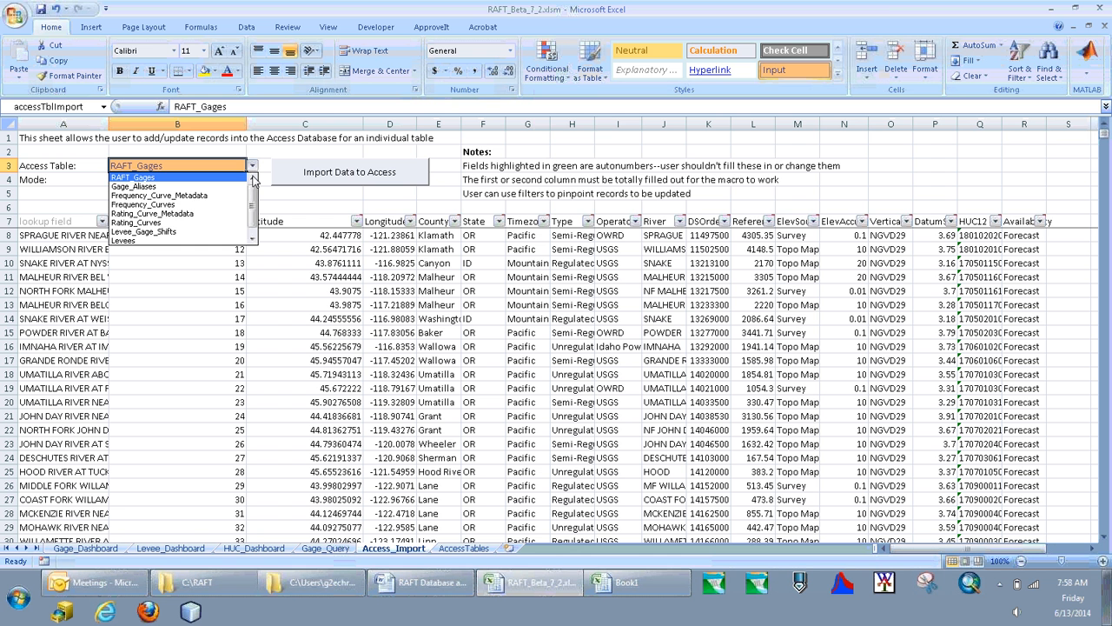
{"action": "left_click_drag", "start_coordinate": [256, 206], "coordinate": [253, 184]}
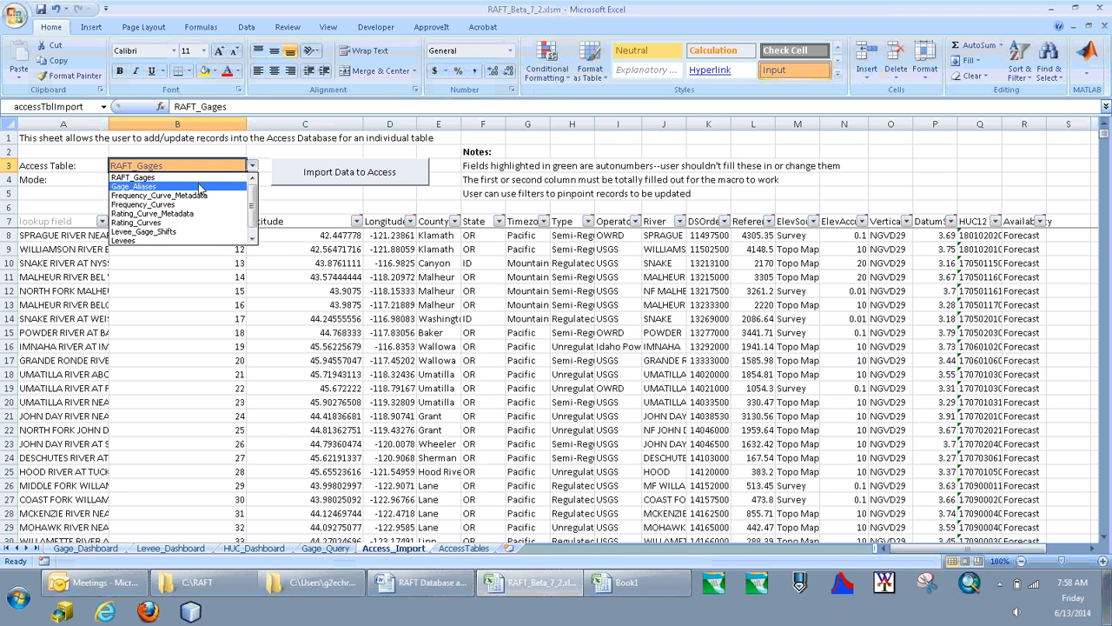
{"action": "left_click", "coordinate": [199, 187]}
{"action": "left_click", "coordinate": [252, 165]}
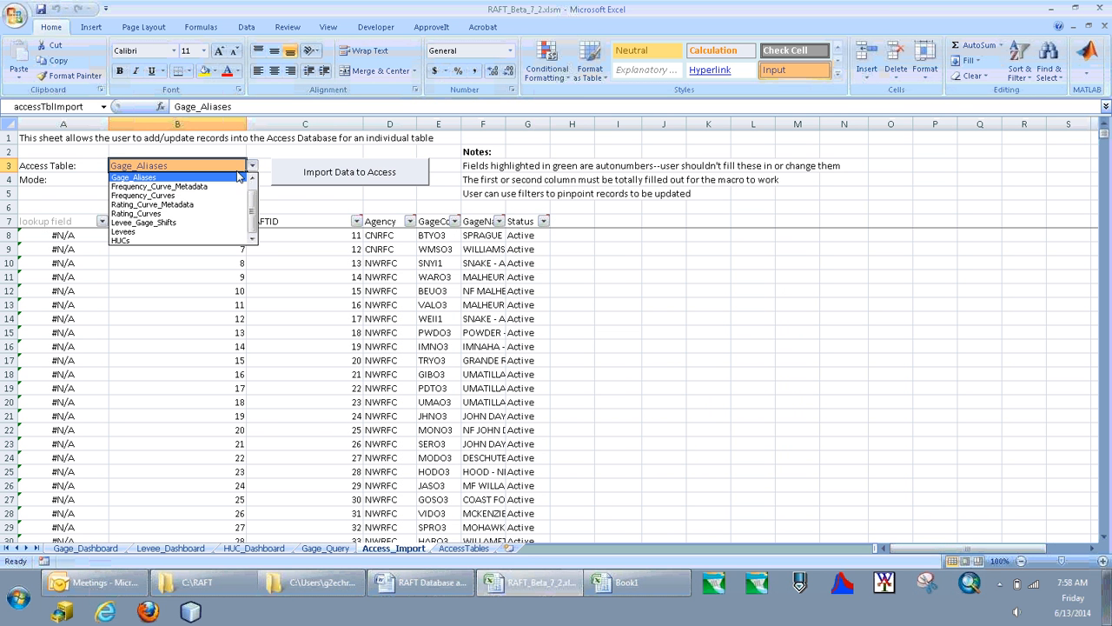
{"action": "left_click", "coordinate": [252, 178]}
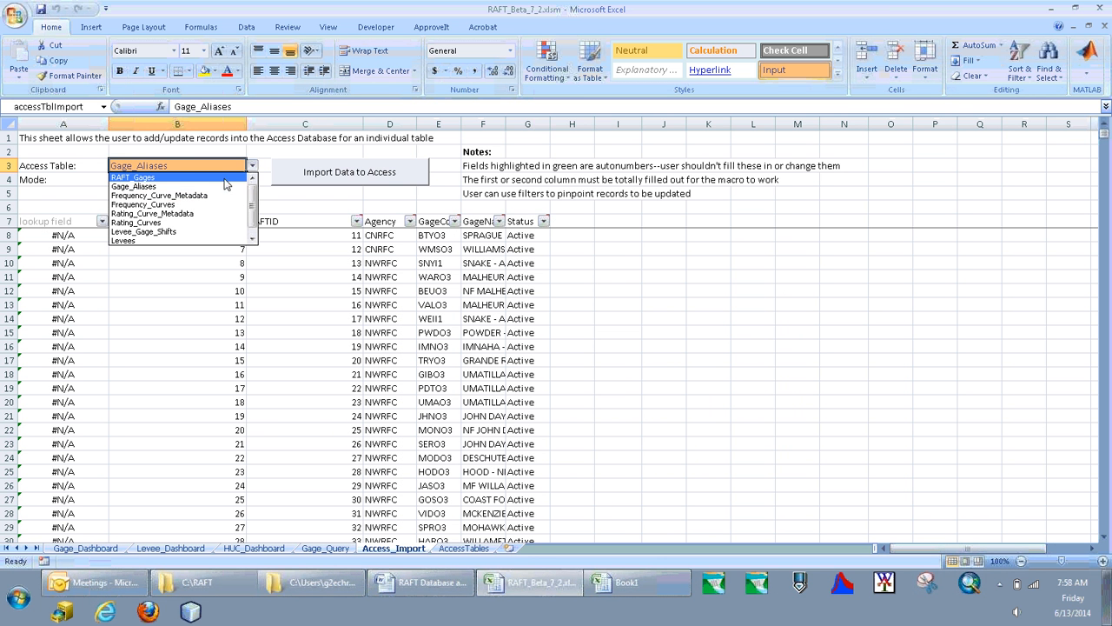
{"action": "left_click", "coordinate": [225, 180]}
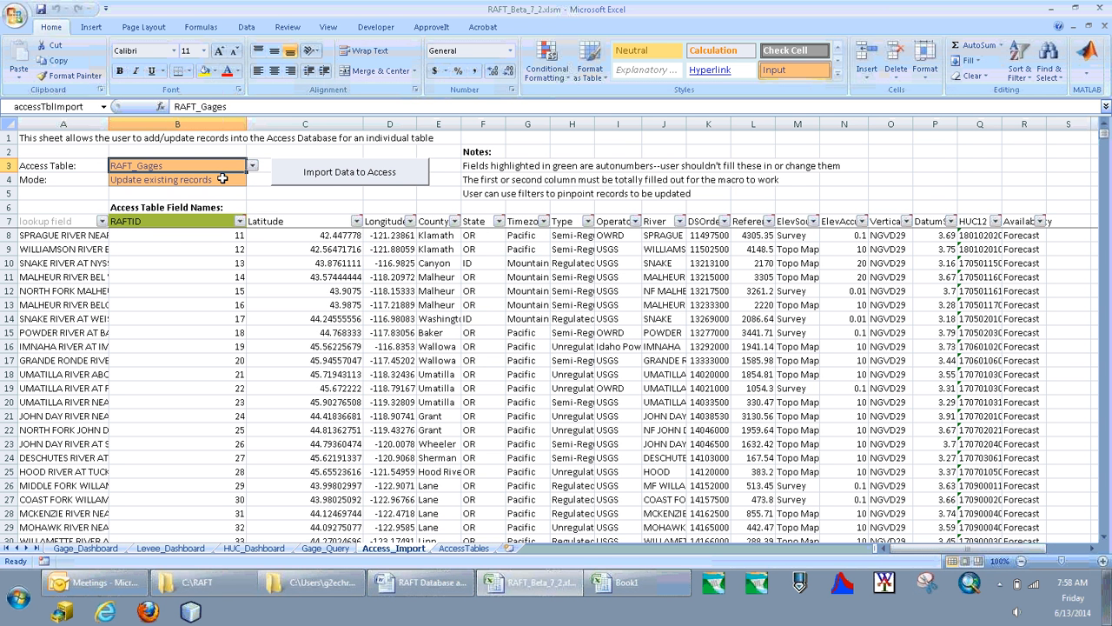
Set the import mode to Append new records and select the first empty cell under Latitude.
{"action": "left_click", "coordinate": [231, 180]}
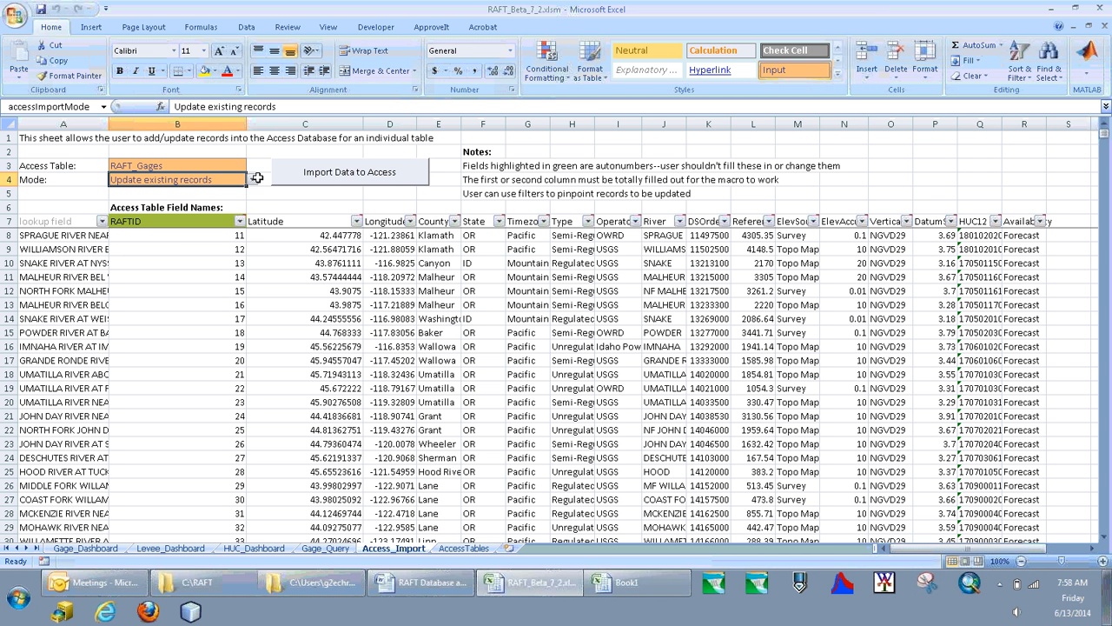
{"action": "left_click", "coordinate": [252, 179]}
{"action": "left_click", "coordinate": [250, 196]}
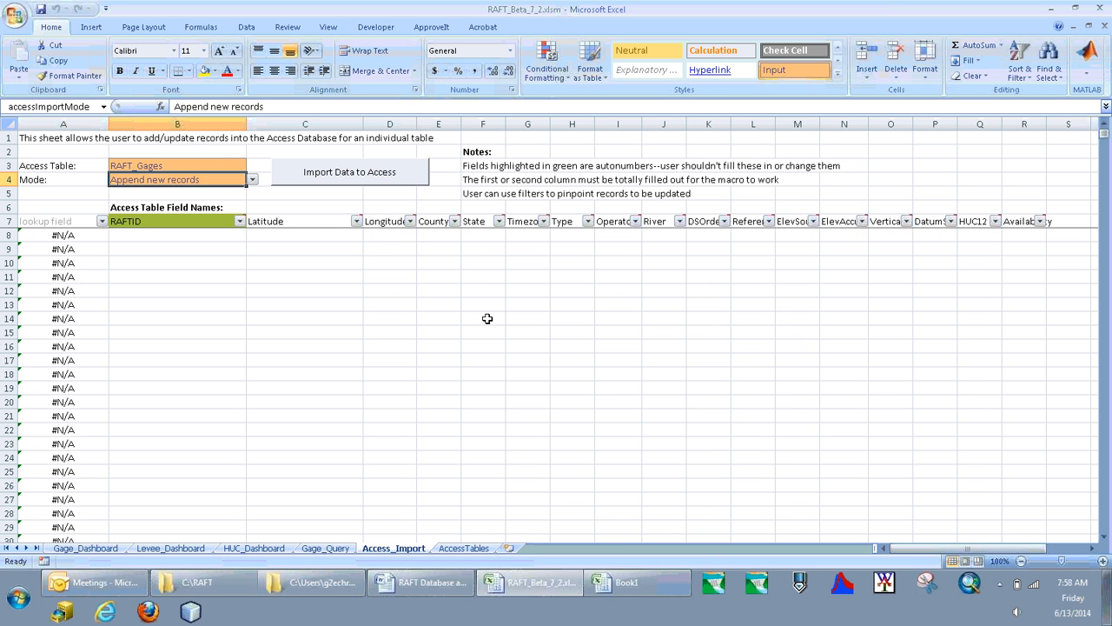
{"action": "left_click", "coordinate": [310, 218]}
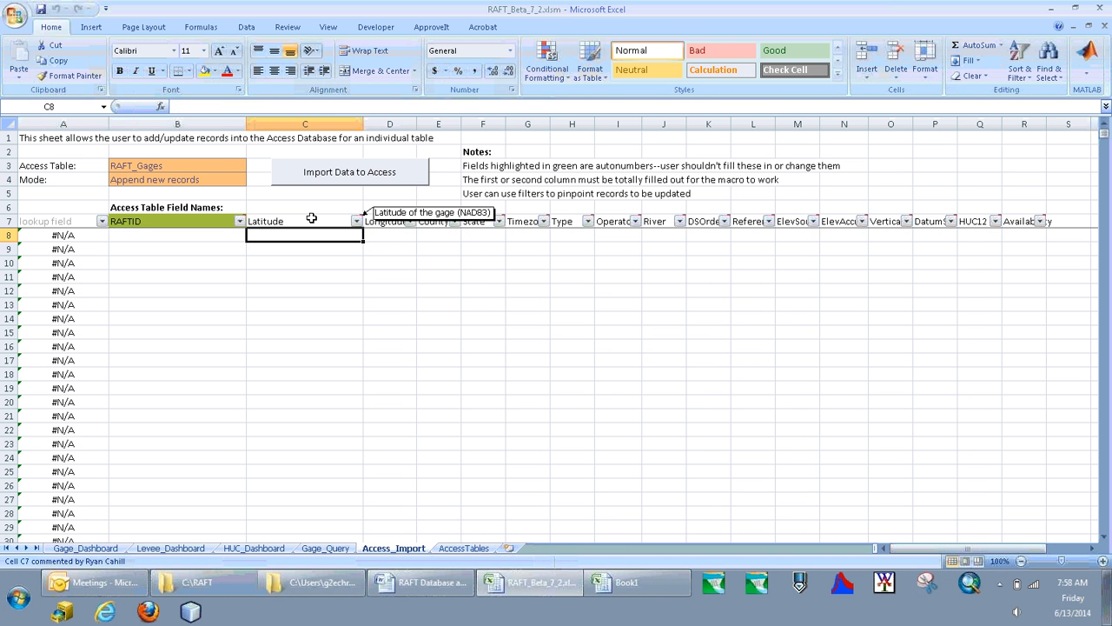
{"action": "key", "text": "Down"}
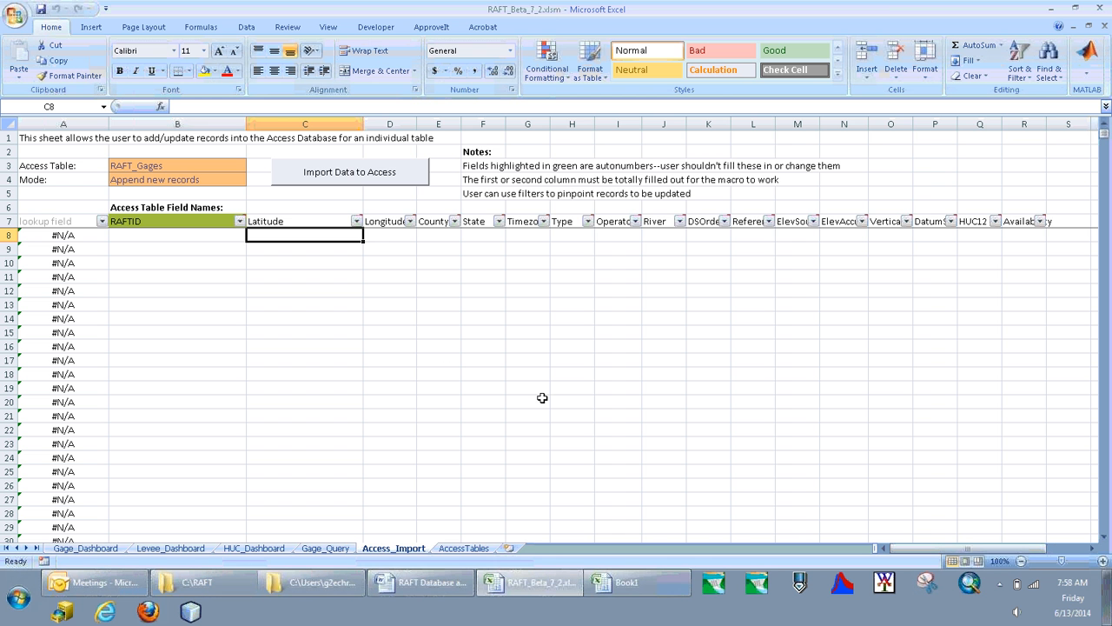
Copy the three gage records from Latitude through Availability in the Book1 workbook and paste them into Access_Import starting at C8.
{"action": "left_click", "coordinate": [622, 583]}
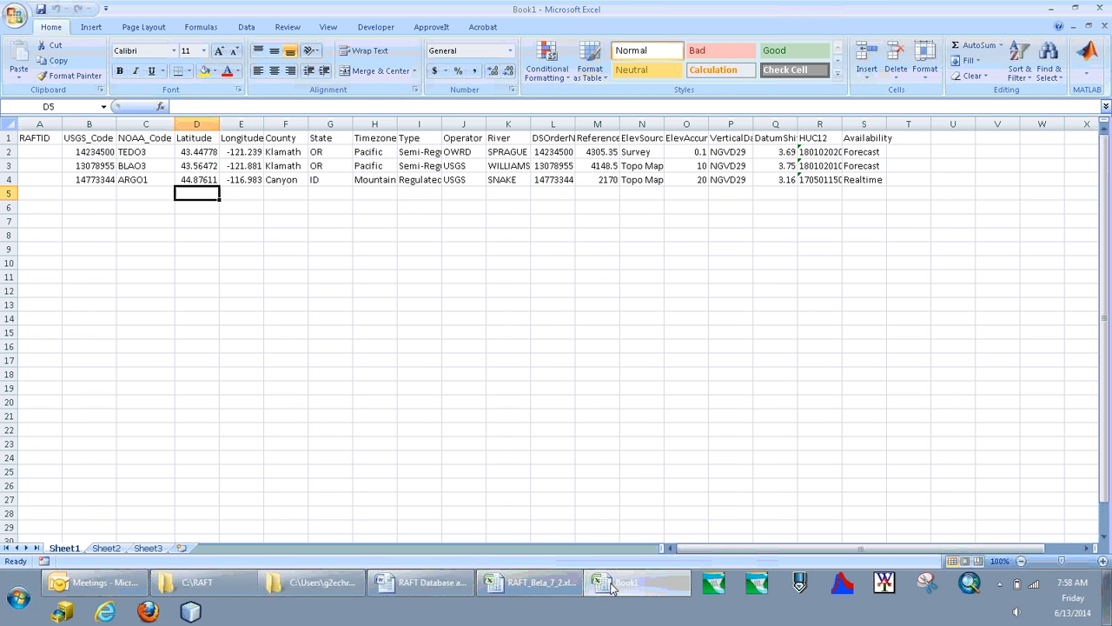
{"action": "left_click", "coordinate": [114, 157]}
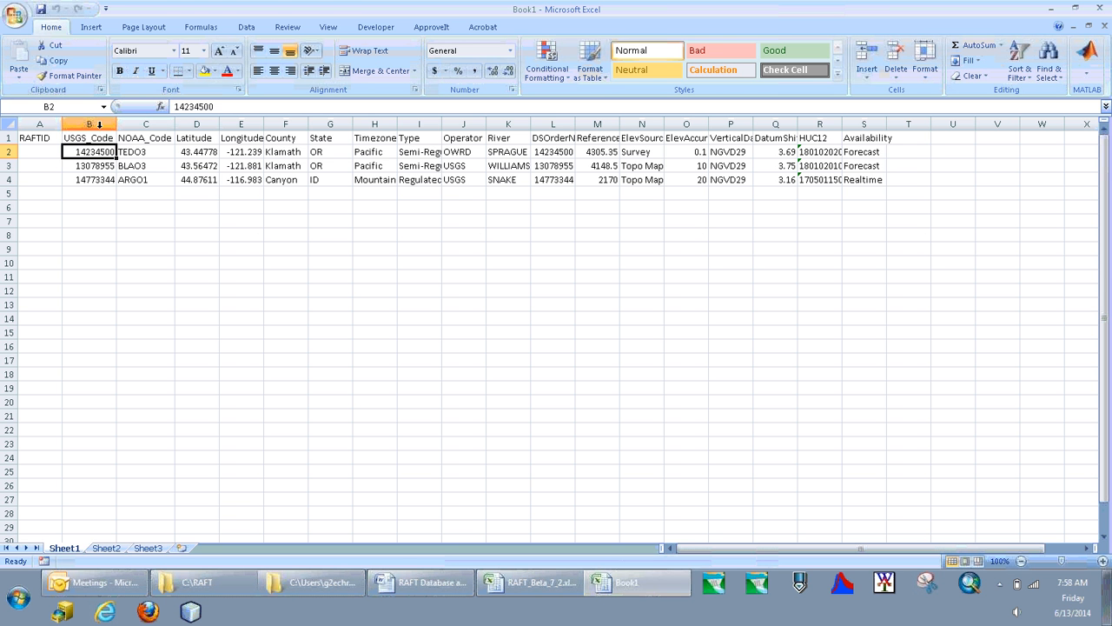
{"action": "left_click", "coordinate": [203, 153]}
{"action": "left_click_drag", "start_coordinate": [202, 152], "coordinate": [872, 177]}
{"action": "key", "text": "ctrl+c"}
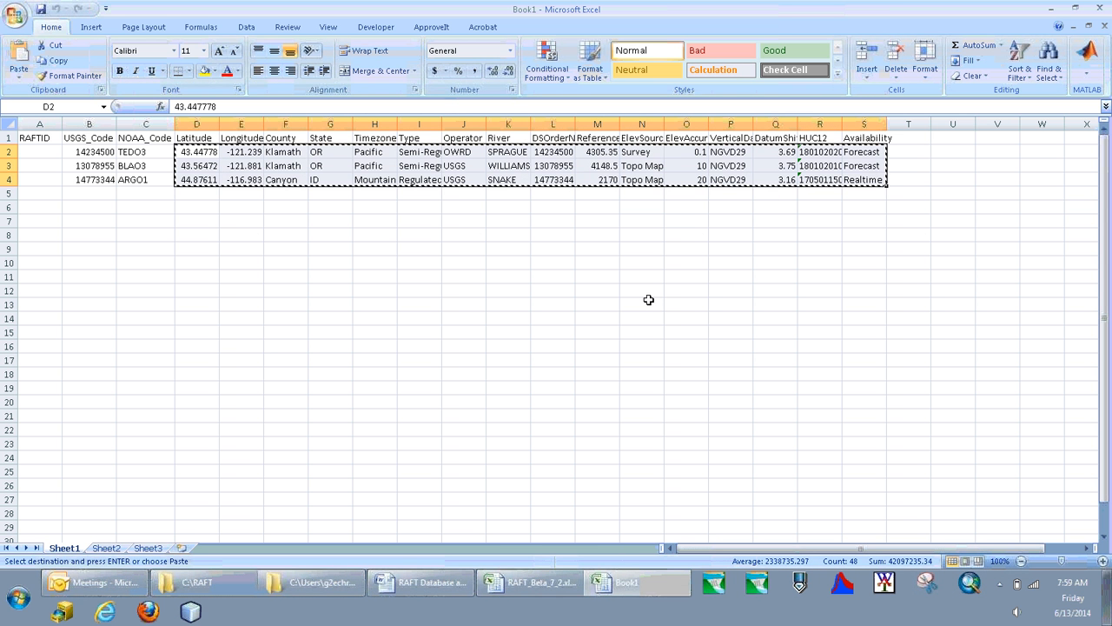
{"action": "left_click", "coordinate": [521, 594]}
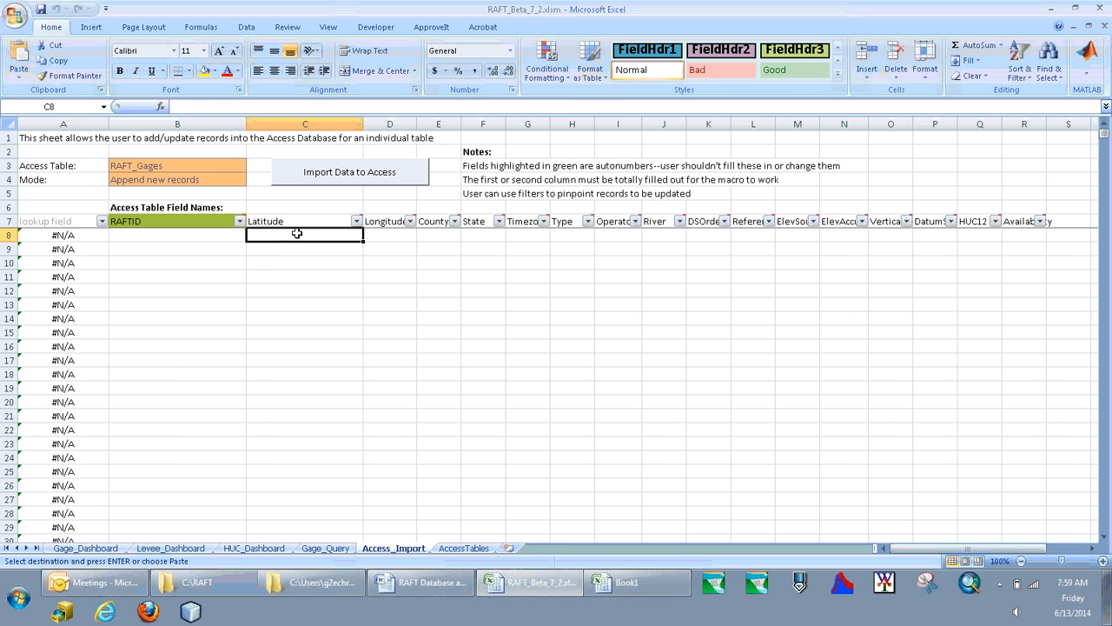
{"action": "key", "text": "ctrl+v"}
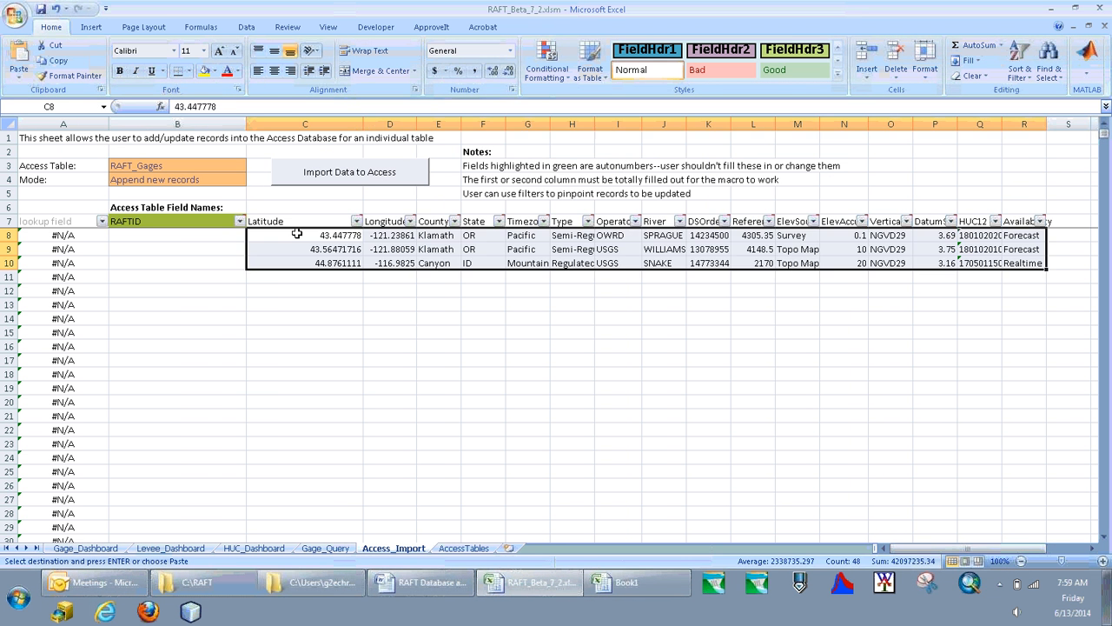
Import the three pasted gage records into the RAFT_Gages table of the Access database.
{"action": "left_click", "coordinate": [289, 237]}
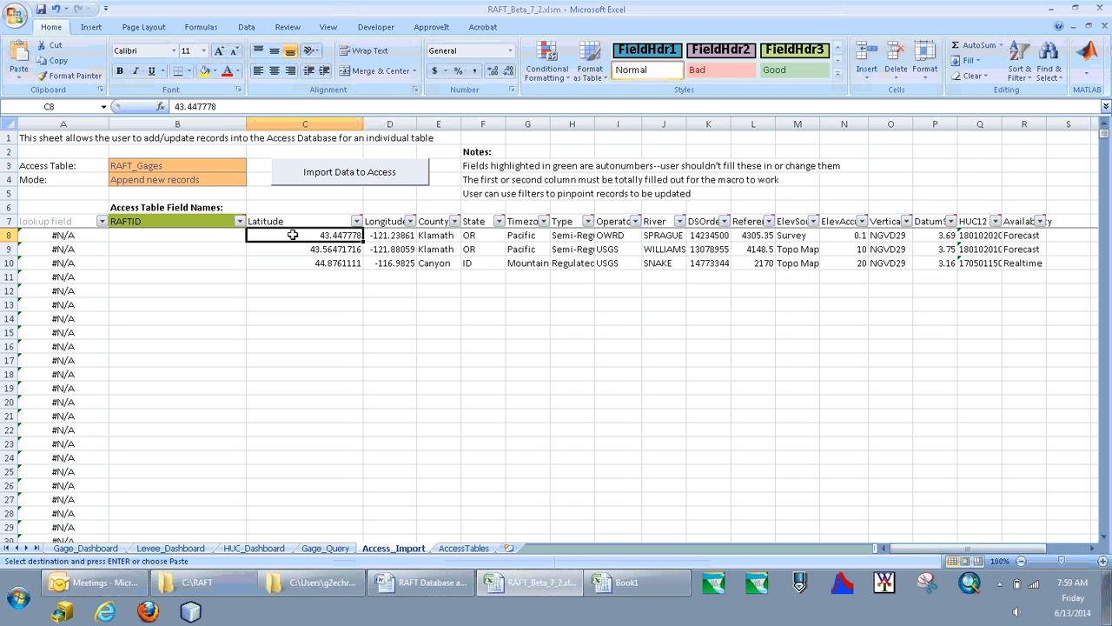
{"action": "left_click", "coordinate": [352, 171]}
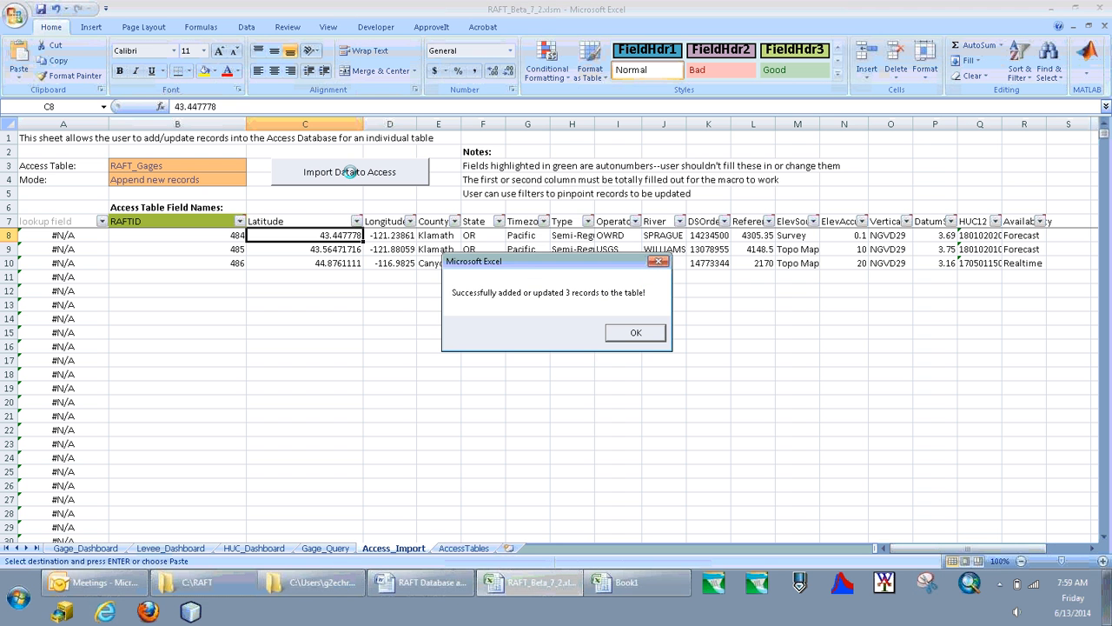
{"action": "left_click", "coordinate": [632, 335]}
Copy the new RAFTID numbers of the three gages into the RAFTID column of Book1, starting at A2.
{"action": "mouse_move", "coordinate": [227, 243]}
{"action": "left_mouse_down"}
{"action": "mouse_move", "coordinate": [235, 236]}
{"action": "mouse_move", "coordinate": [225, 258]}
{"action": "left_mouse_up"}
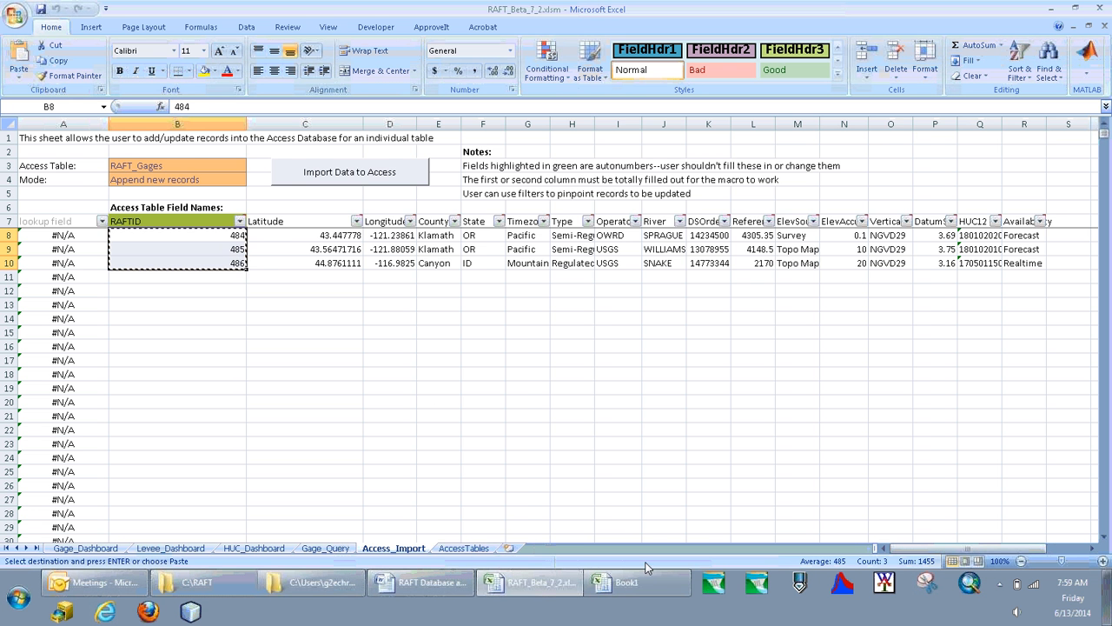
{"action": "left_click", "coordinate": [661, 598]}
{"action": "left_click", "coordinate": [153, 192]}
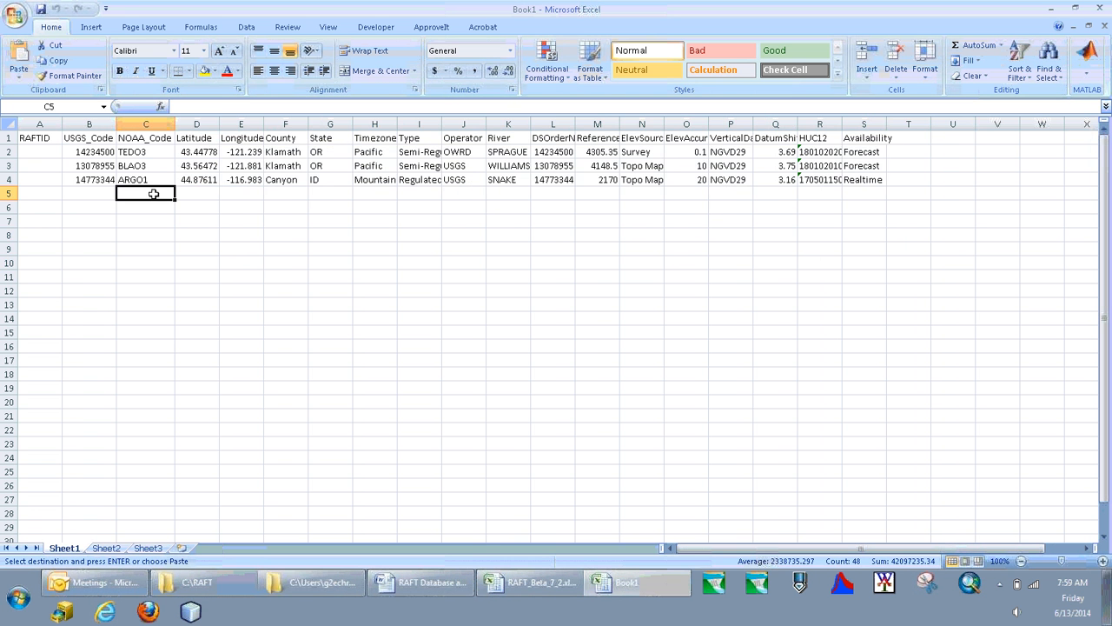
{"action": "left_click", "coordinate": [38, 152]}
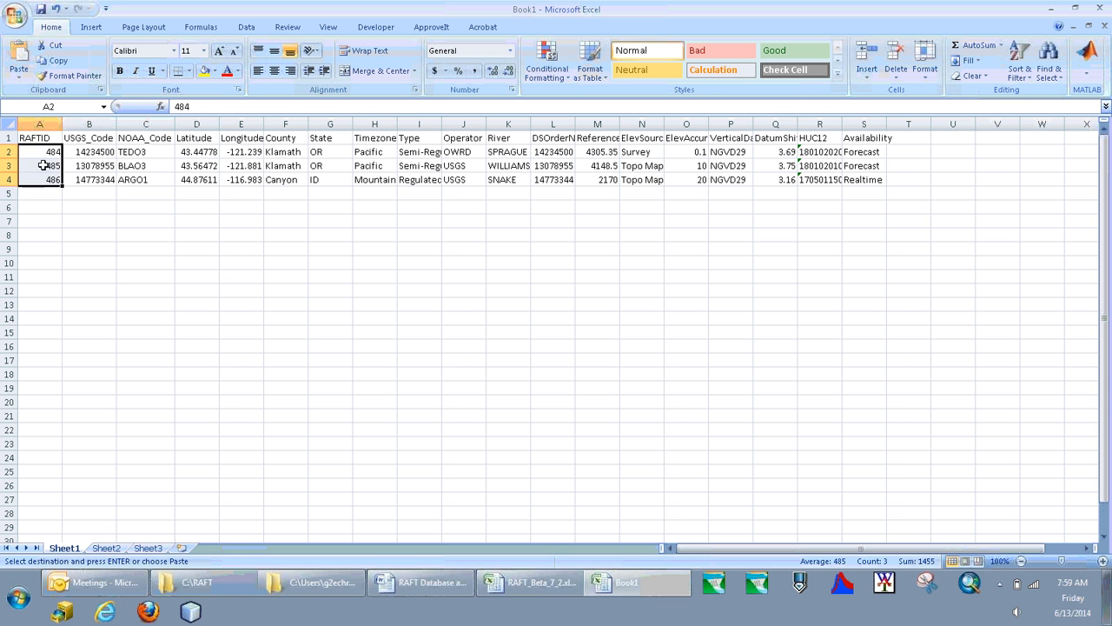
{"action": "left_click", "coordinate": [47, 179]}
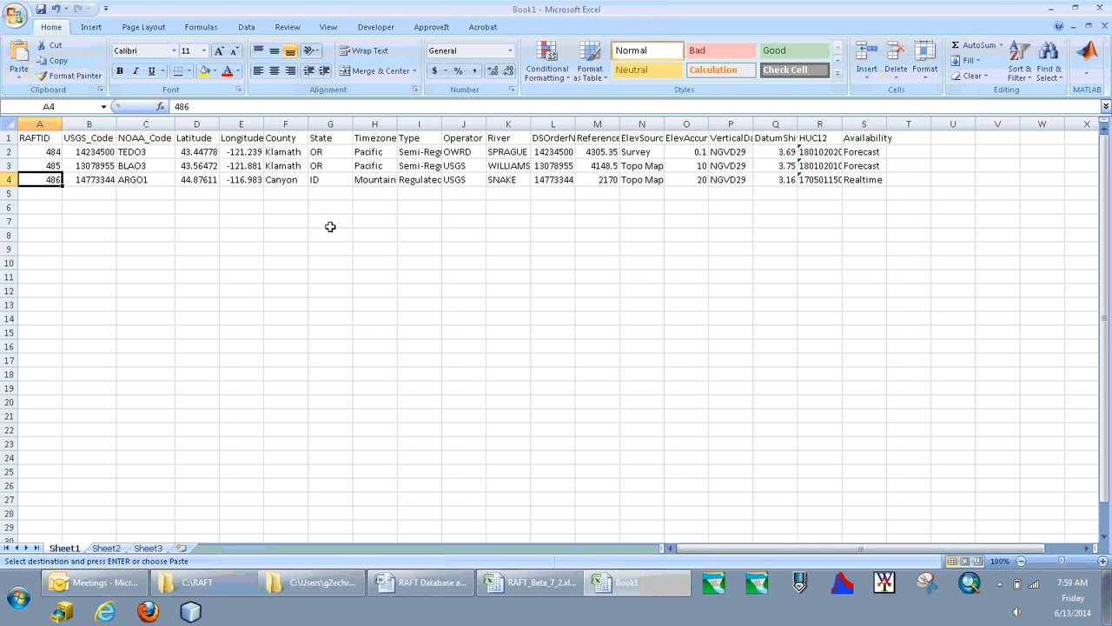
Return to the RAFT workbook and set the Access Table to Gage_Aliases, with the mode left at Append new records.
{"action": "left_click", "coordinate": [521, 582]}
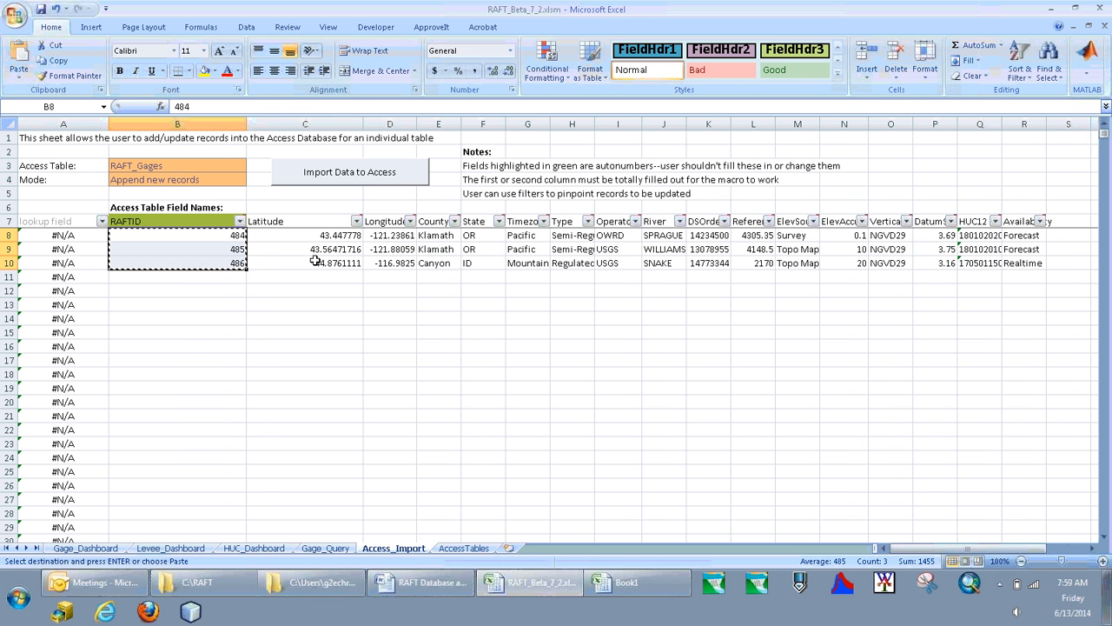
{"action": "left_click", "coordinate": [323, 290]}
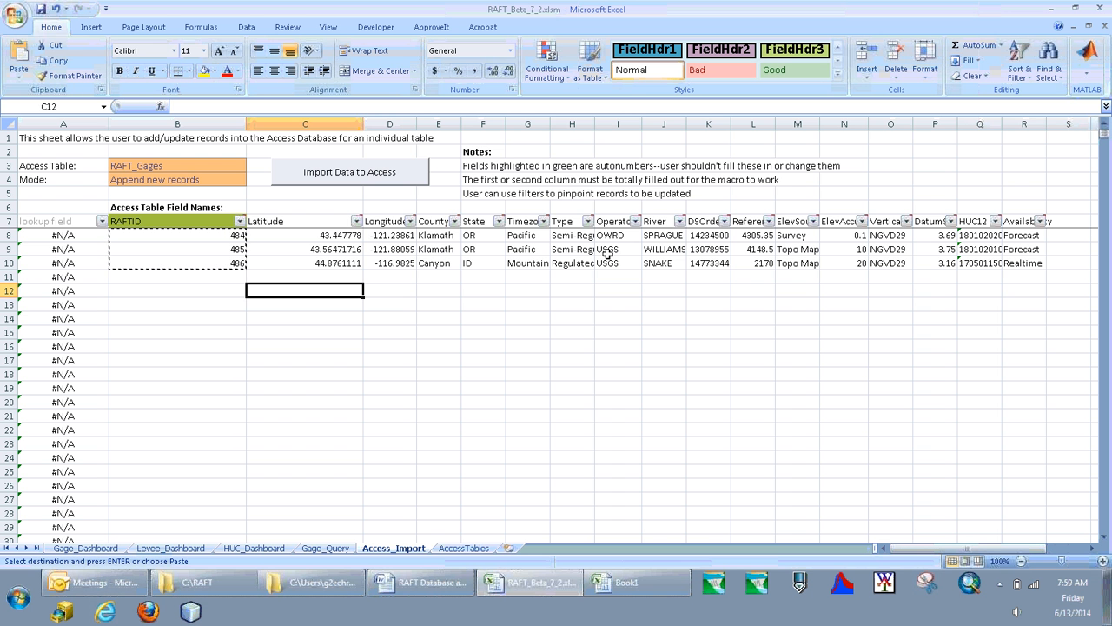
{"action": "left_click", "coordinate": [164, 179]}
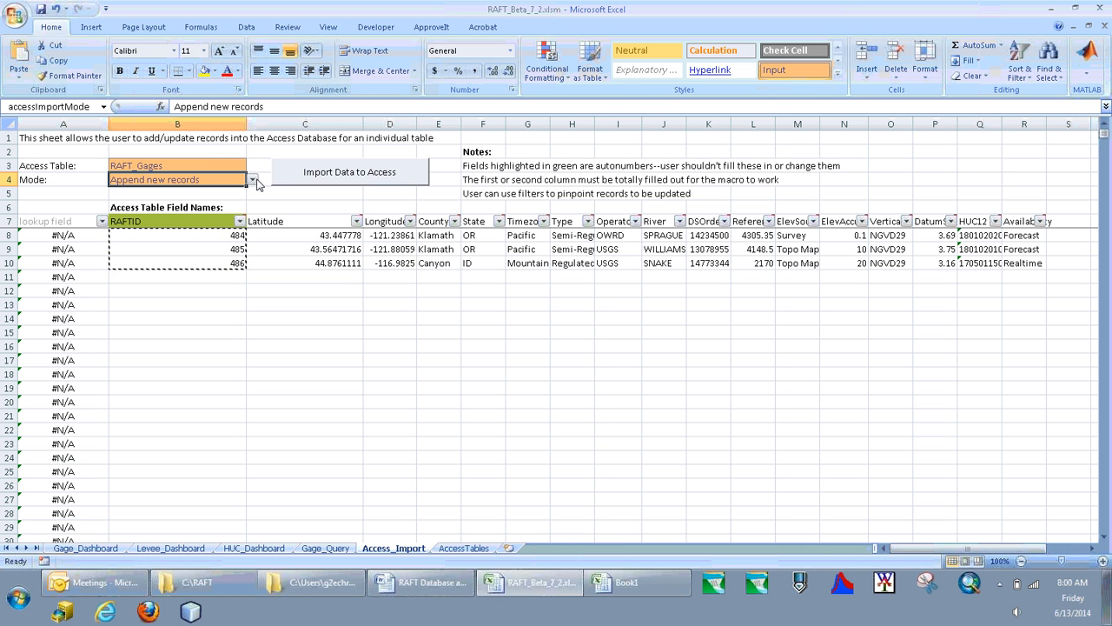
{"action": "left_click", "coordinate": [218, 164]}
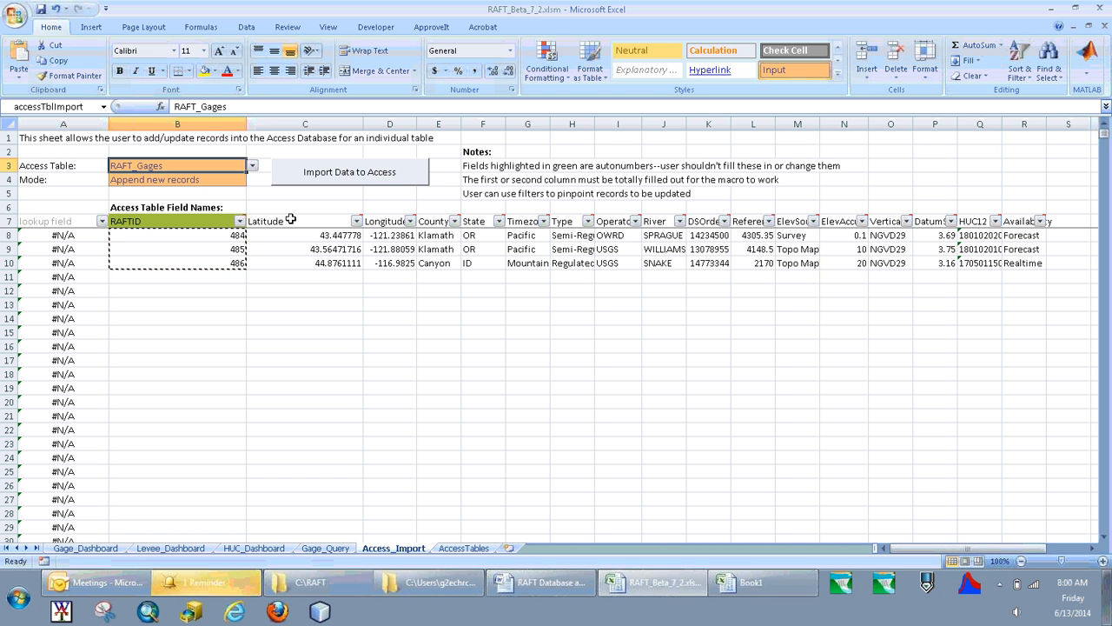
{"action": "left_click", "coordinate": [251, 165]}
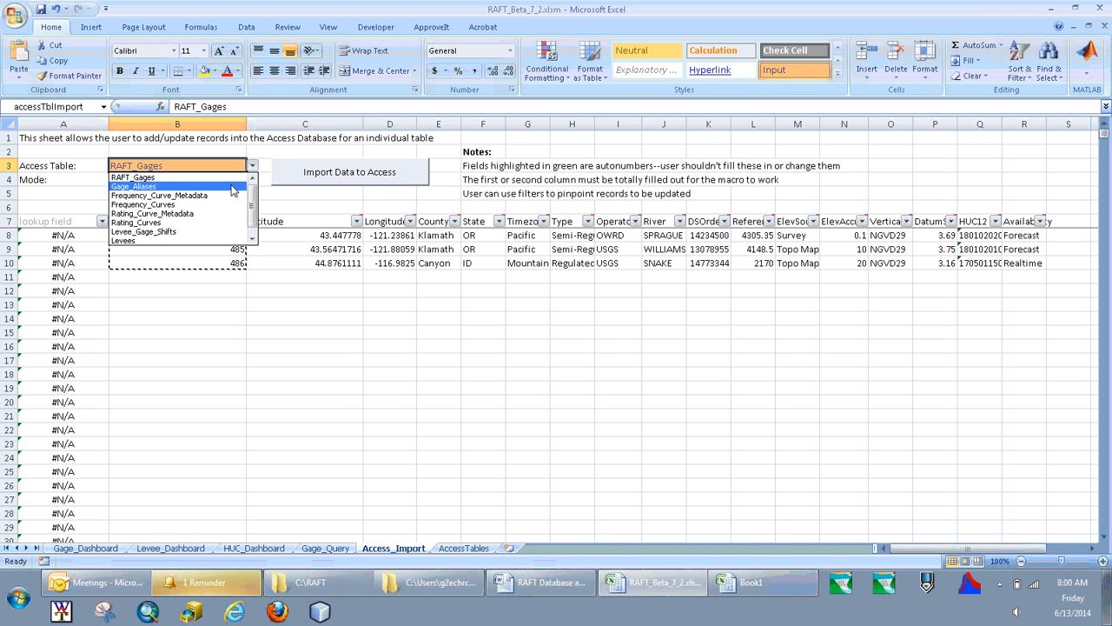
{"action": "left_click", "coordinate": [230, 186]}
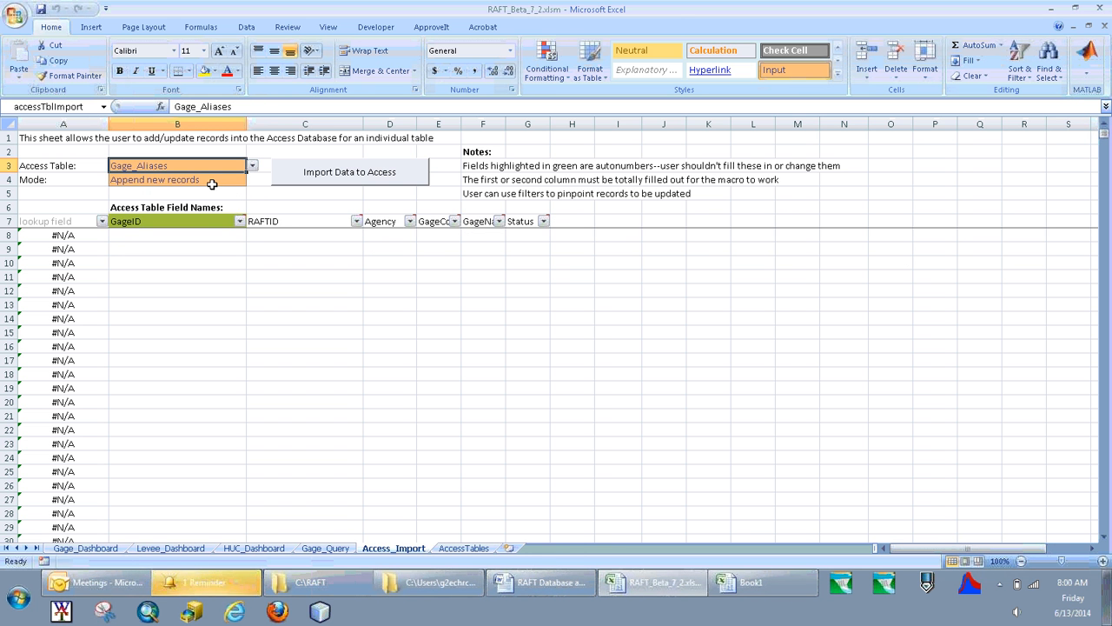
{"action": "left_click", "coordinate": [211, 184]}
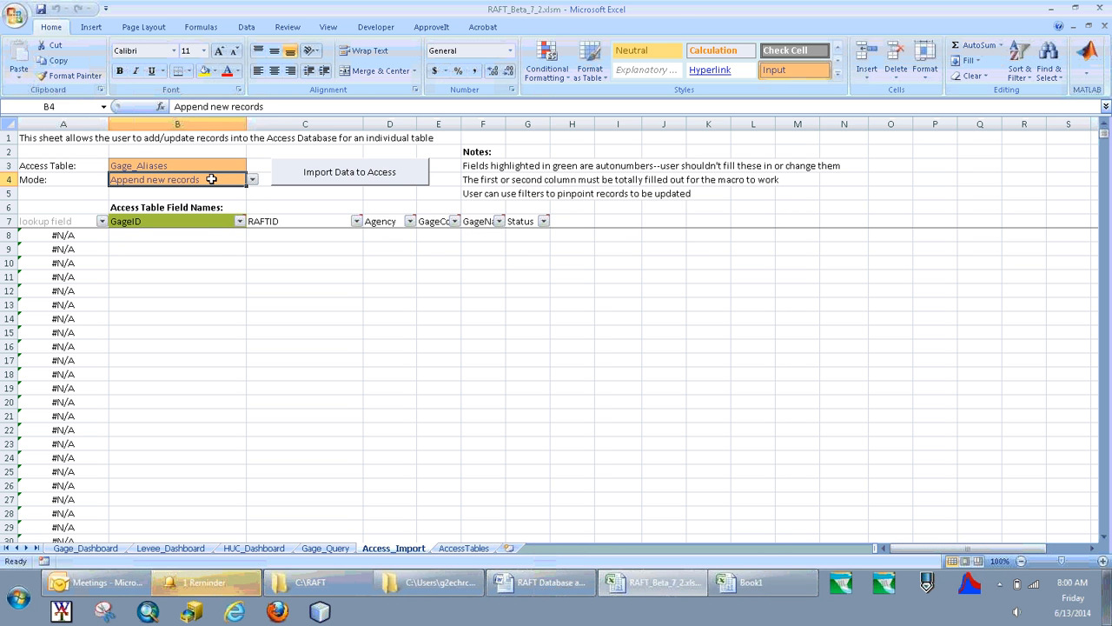
Select the first empty RAFTID cell for the gage aliases and look at the AccessTables sheet before returning to Access_Import.
{"action": "left_click", "coordinate": [202, 219]}
{"action": "key", "text": "Return"}
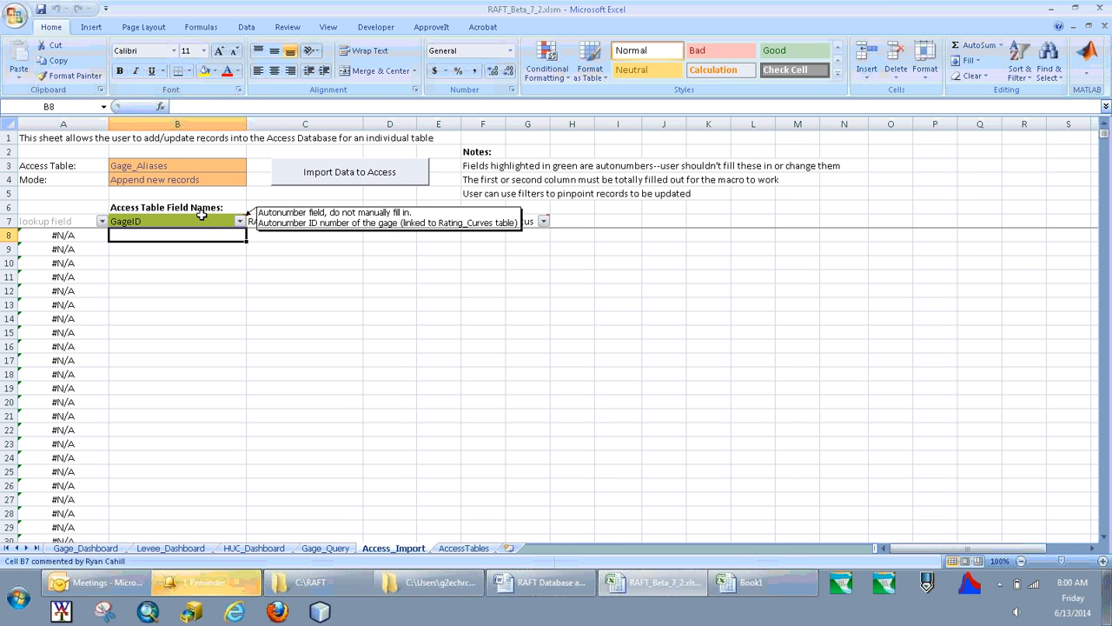
{"action": "left_click", "coordinate": [293, 234]}
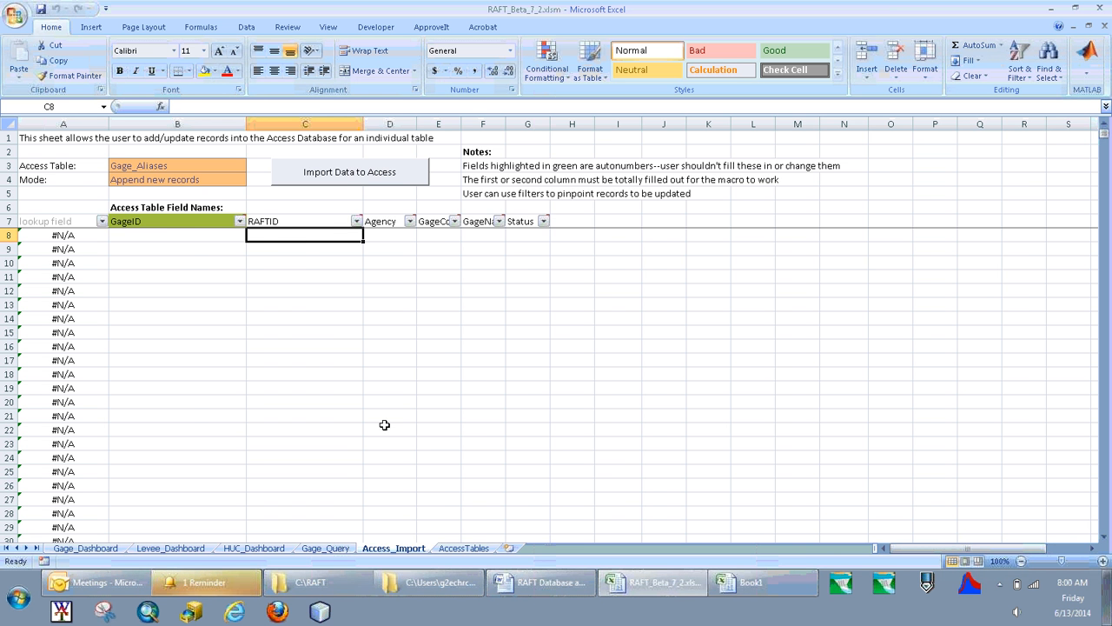
{"action": "left_click", "coordinate": [463, 548]}
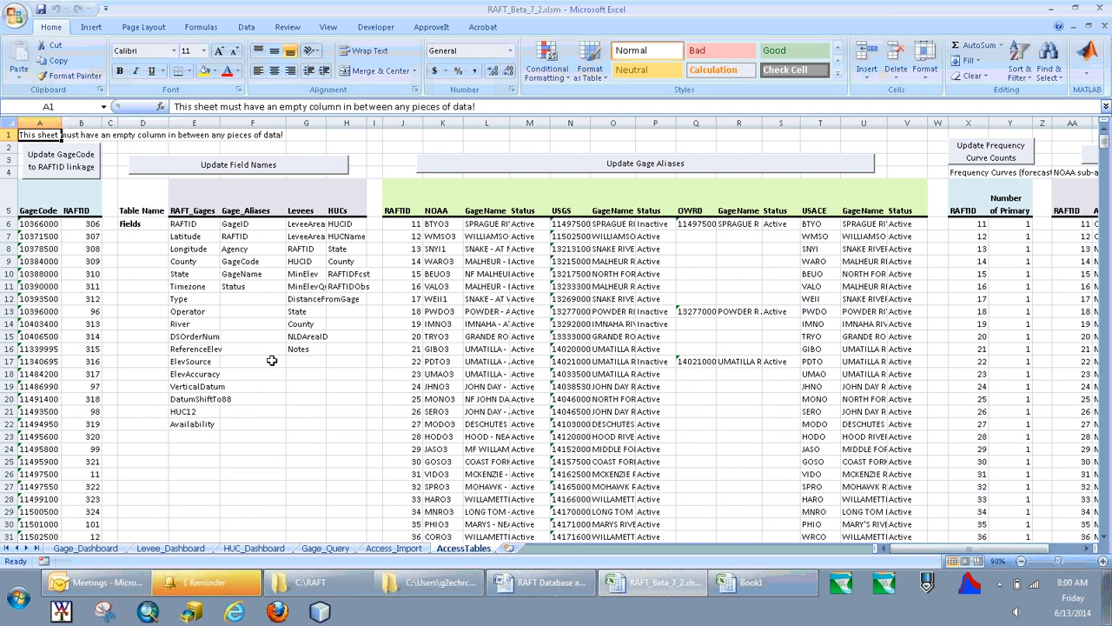
{"action": "left_click", "coordinate": [396, 546]}
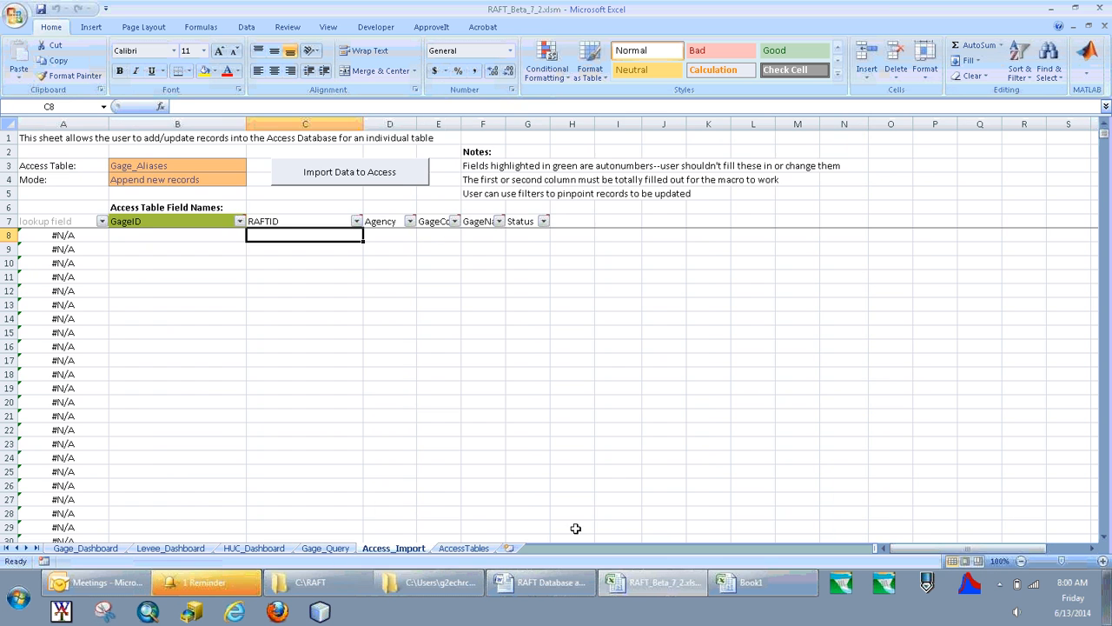
Copy the three gages' RAFTIDs and USGS codes from Book1 into Access_Import from row 8, placing the codes in the GageCode column.
{"action": "left_click", "coordinate": [745, 580]}
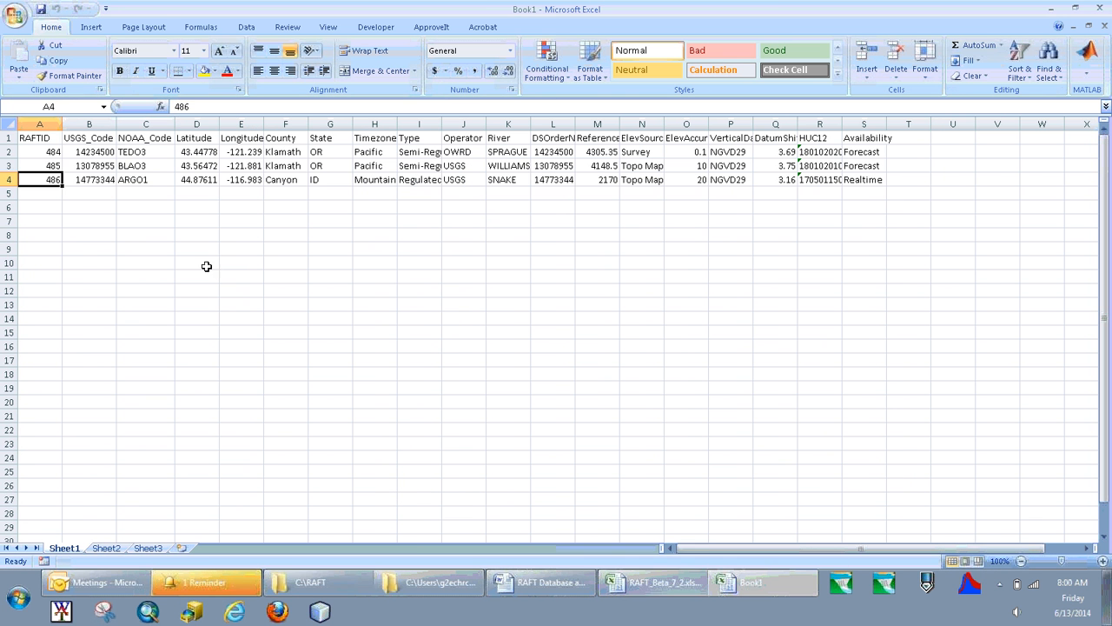
{"action": "left_click", "coordinate": [43, 152]}
{"action": "left_click_drag", "start_coordinate": [44, 152], "coordinate": [109, 180]}
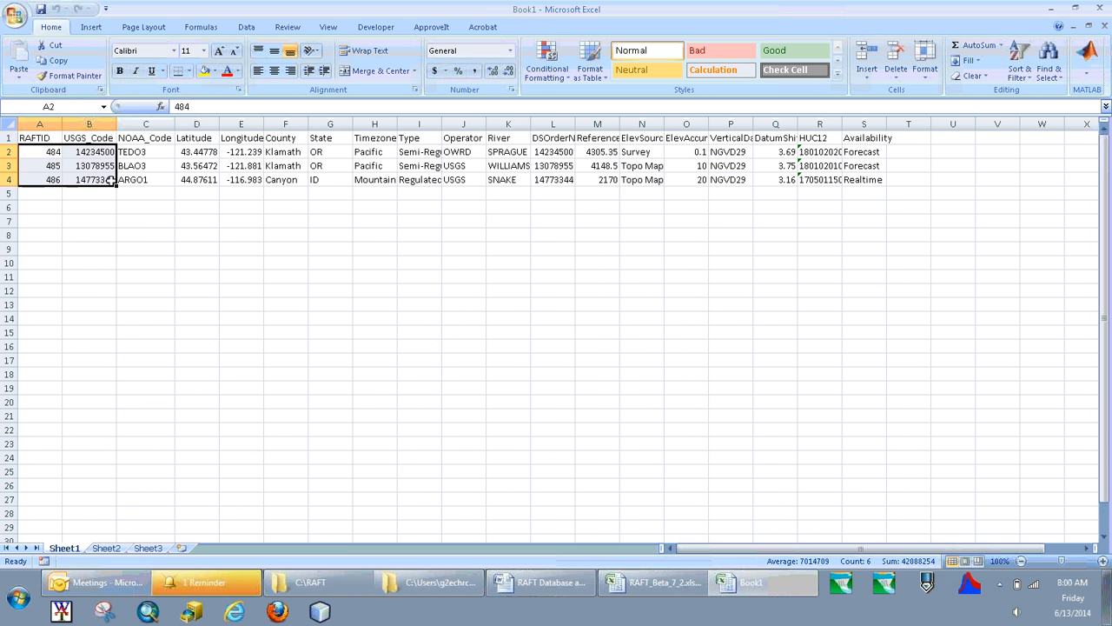
{"action": "key", "text": "ctrl+c"}
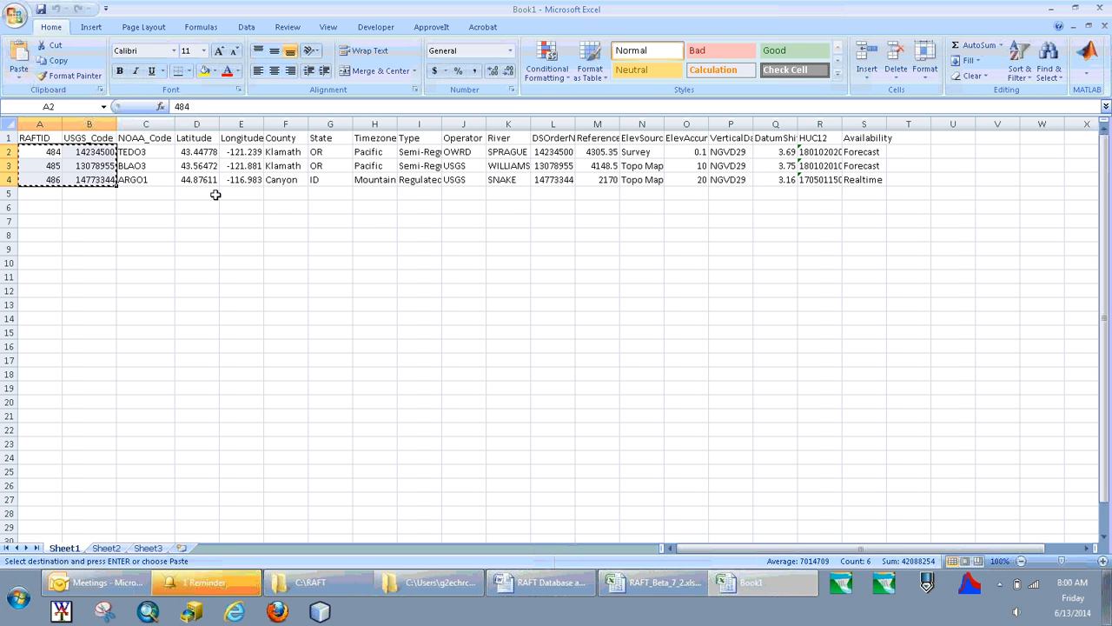
{"action": "key", "text": "alt+Tab"}
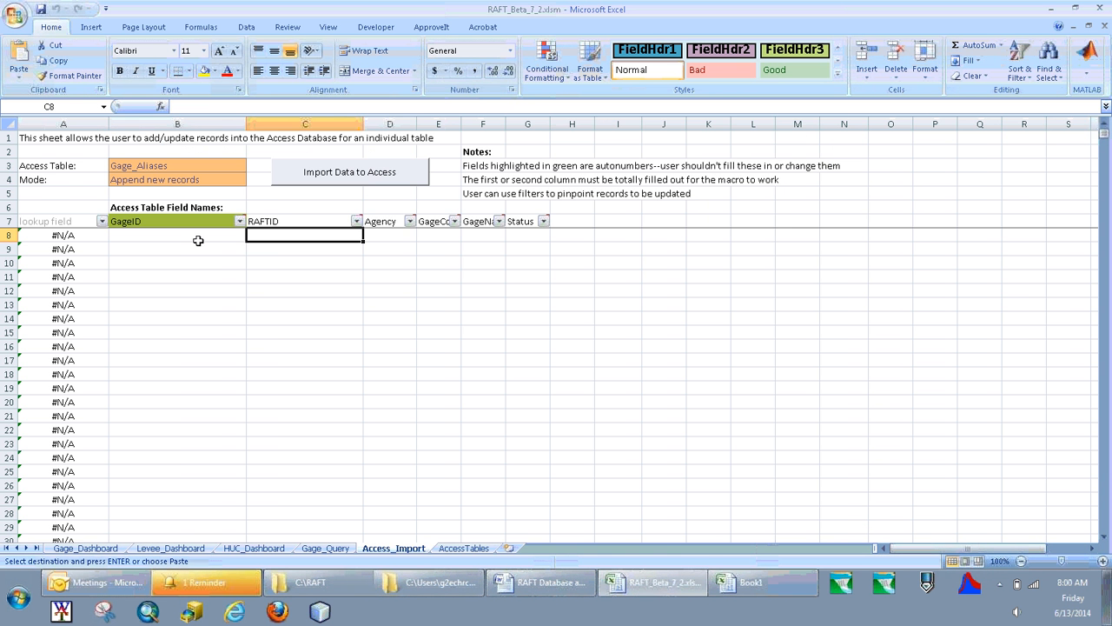
{"action": "key", "text": "ctrl+v"}
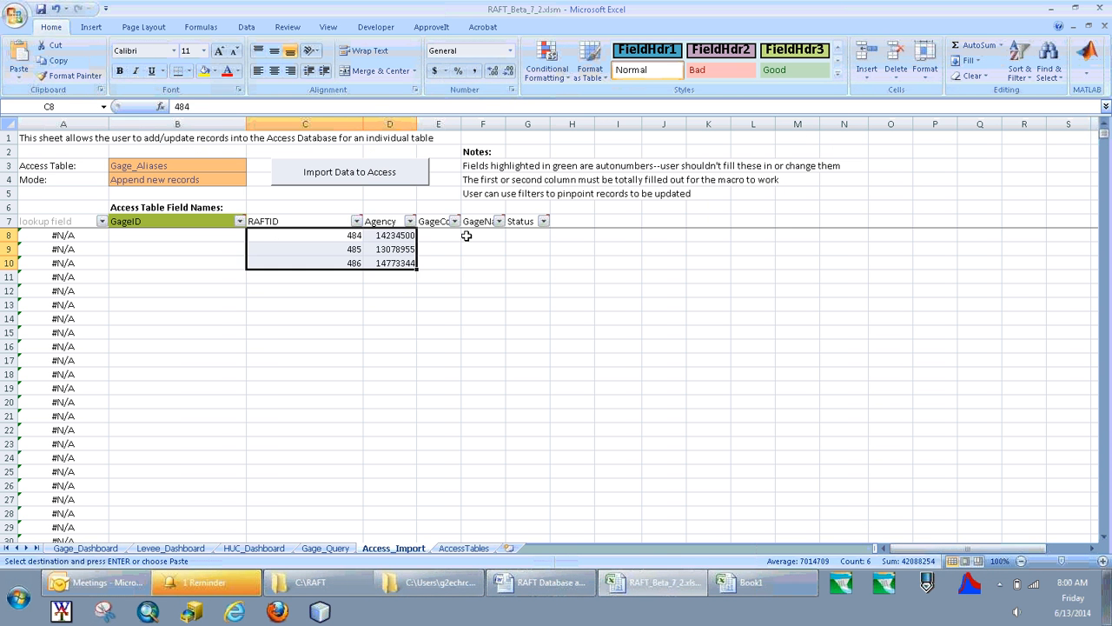
{"action": "left_click_drag", "start_coordinate": [397, 234], "coordinate": [438, 249]}
Enter USGS as the Agency for the first alias record and fill it down through row 10.
{"action": "left_click", "coordinate": [390, 236]}
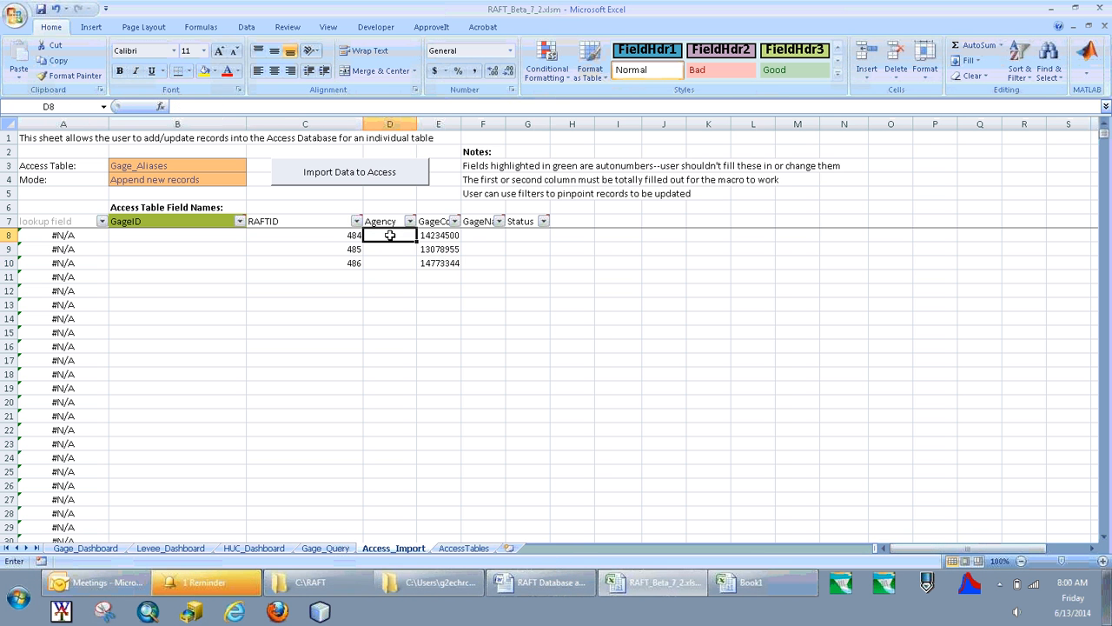
{"action": "type", "text": "USGS"}
{"action": "key", "text": "Return"}
{"action": "left_click", "coordinate": [390, 236]}
{"action": "left_click_drag", "start_coordinate": [417, 244], "coordinate": [417, 267]}
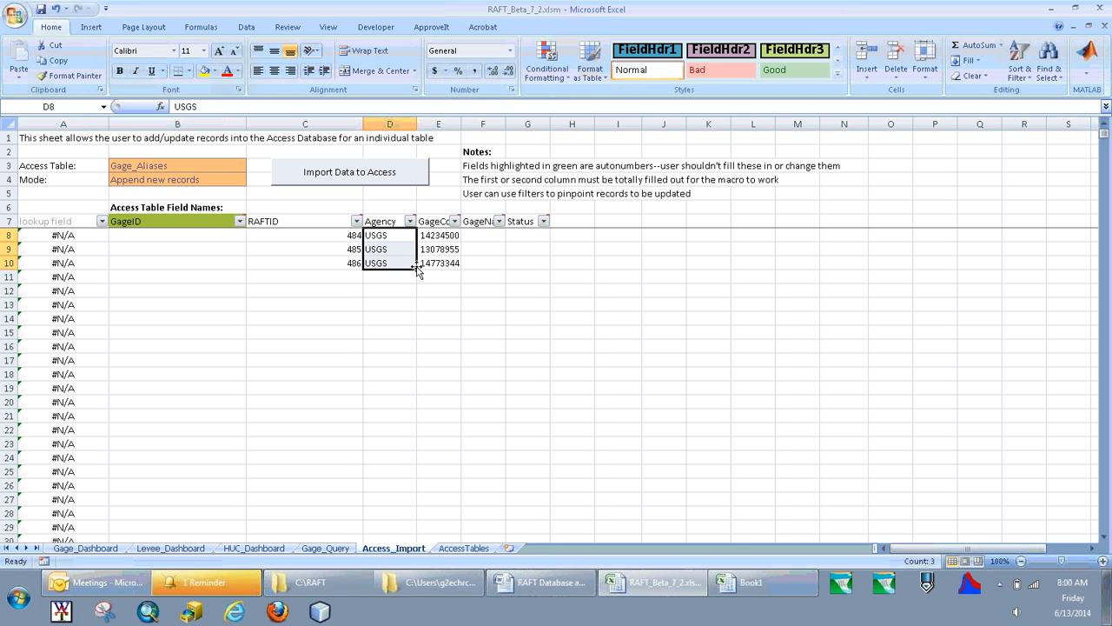
Copy the three NOAA codes from Book1 into the GageCode column of Access_Import, starting at E11.
{"action": "left_click", "coordinate": [487, 237]}
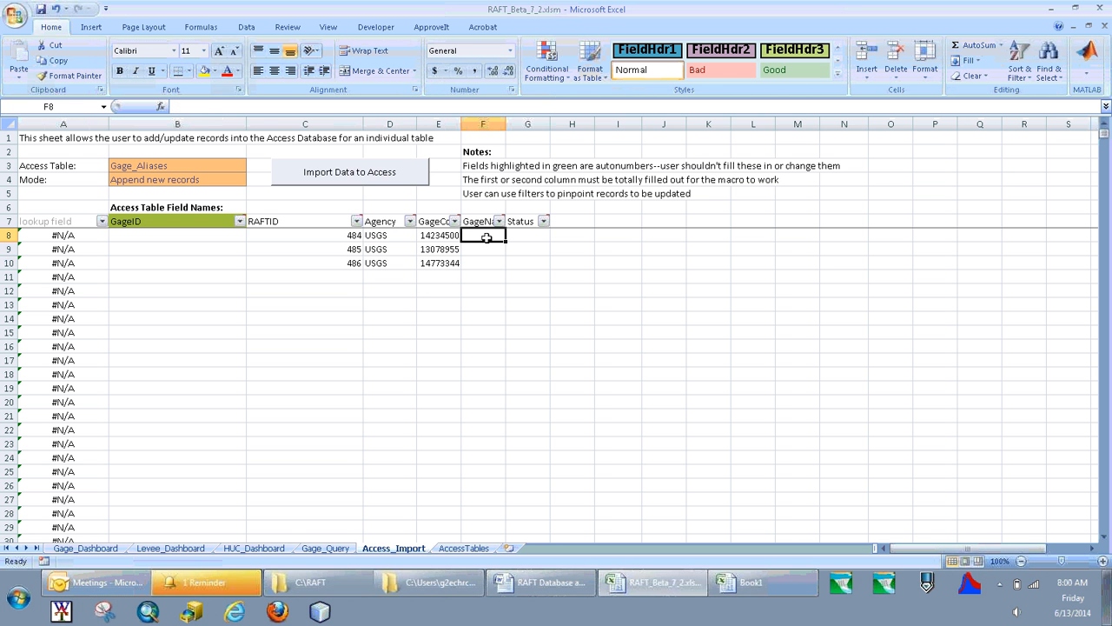
{"action": "left_click", "coordinate": [747, 582]}
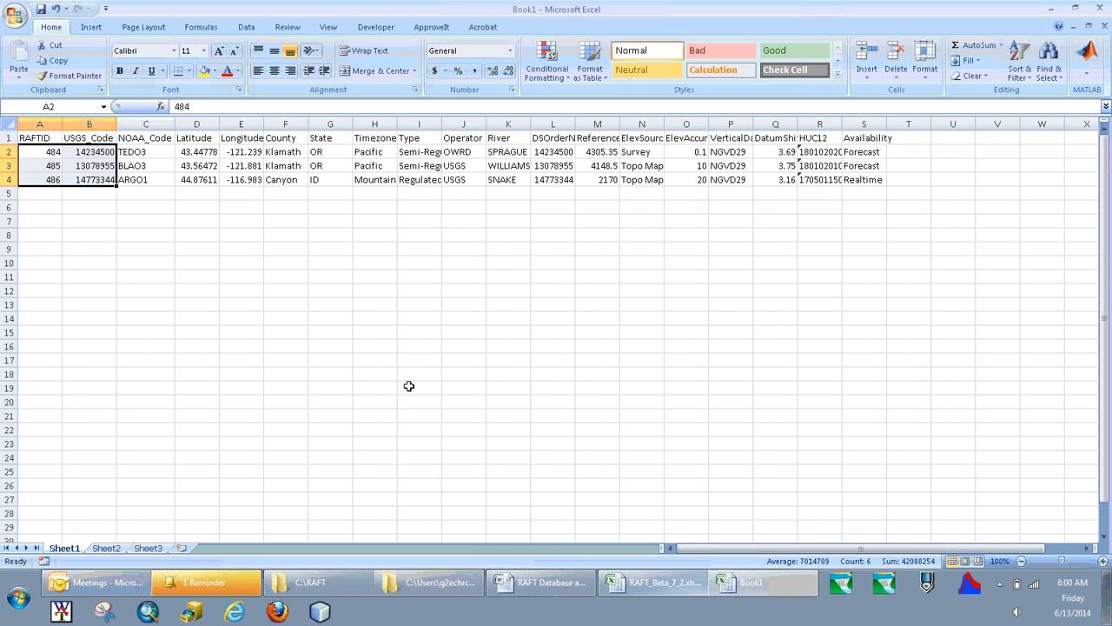
{"action": "left_click_drag", "start_coordinate": [143, 152], "coordinate": [138, 177]}
{"action": "key", "text": "ctrl+c"}
{"action": "left_click", "coordinate": [285, 242]}
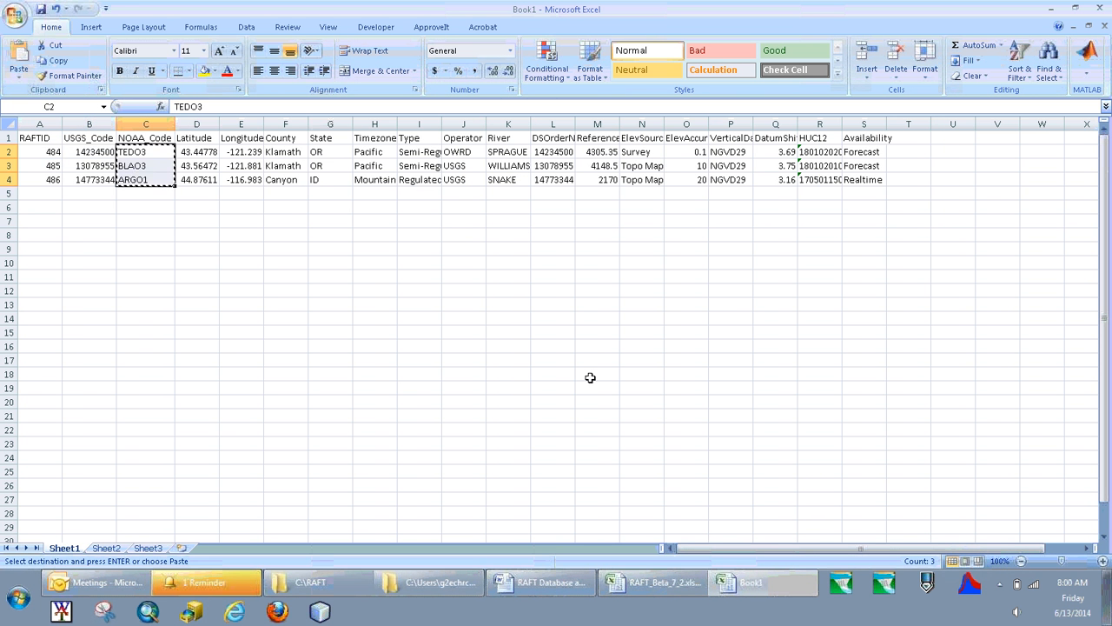
{"action": "left_click", "coordinate": [612, 582]}
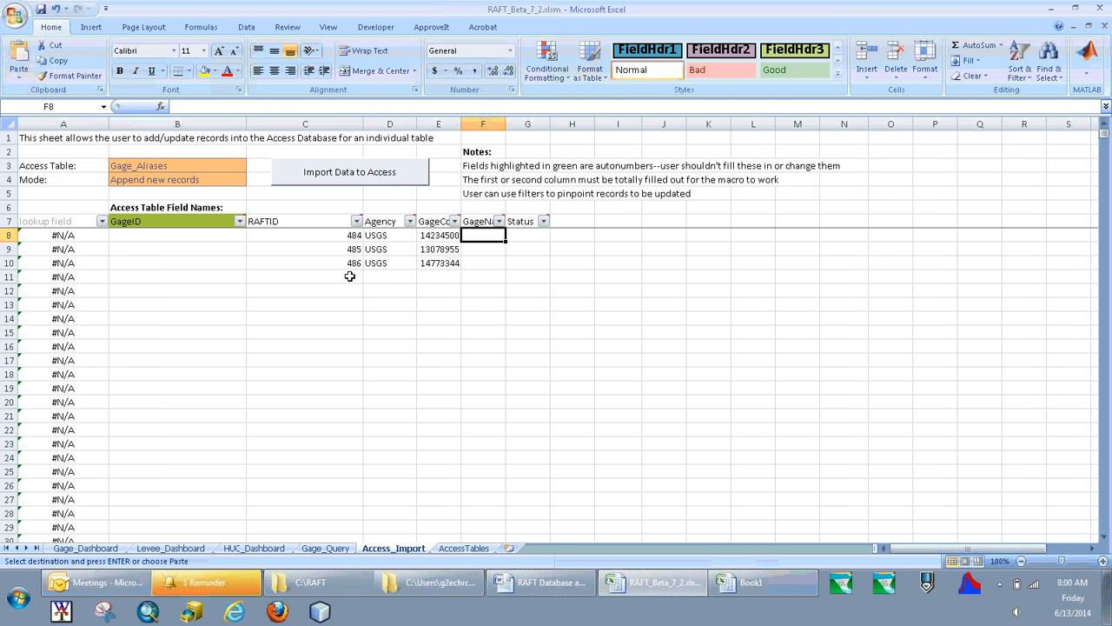
{"action": "left_click", "coordinate": [431, 274]}
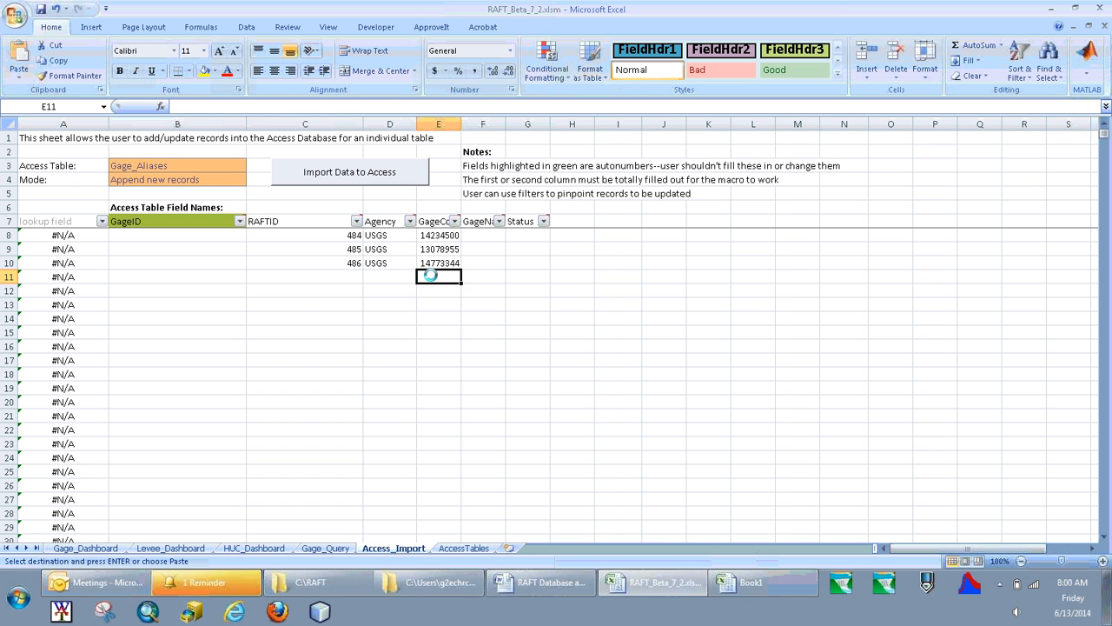
{"action": "key", "text": "ctrl+v"}
Copy the RAFTIDs in C8:C10 to C11:C13 for the NOAA alias records.
{"action": "left_click", "coordinate": [350, 277]}
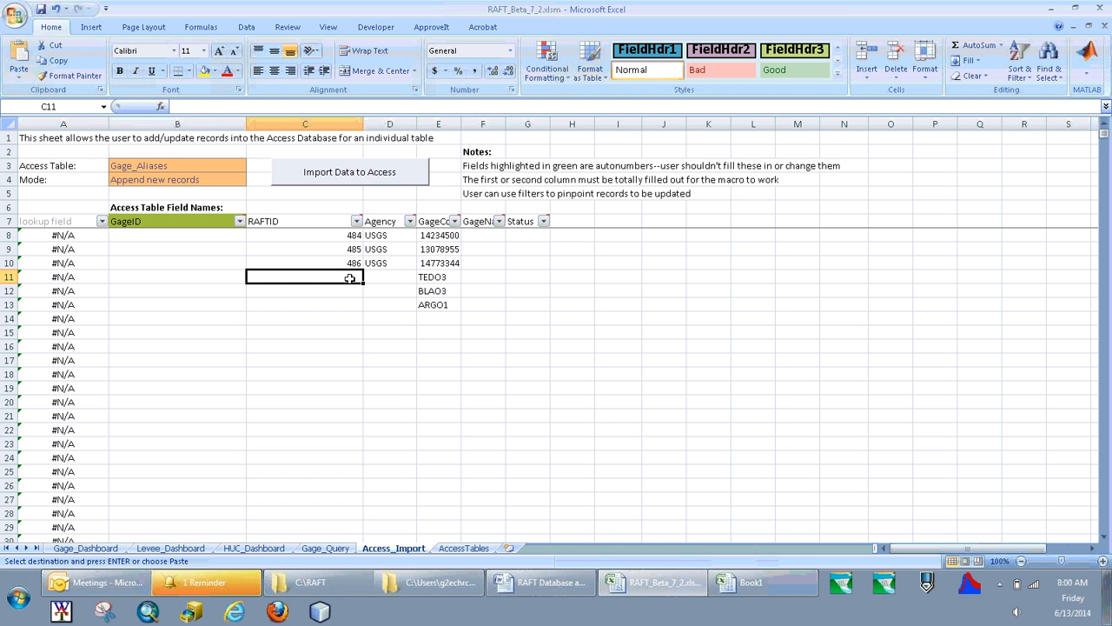
{"action": "left_click_drag", "start_coordinate": [350, 230], "coordinate": [354, 261]}
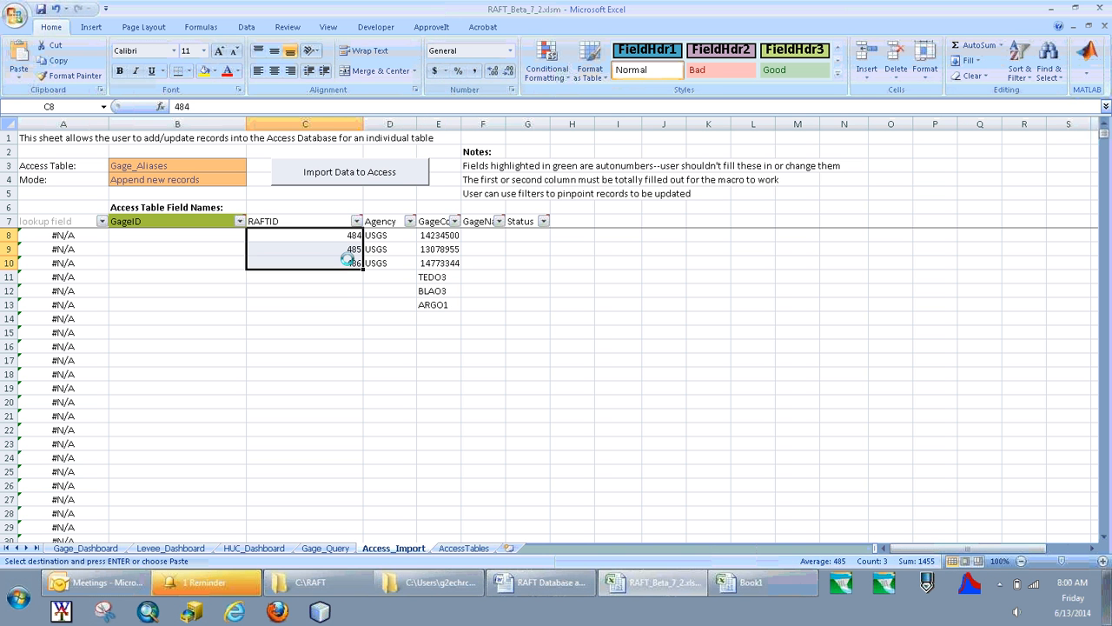
{"action": "key", "text": "ctrl+c"}
{"action": "left_click", "coordinate": [350, 278]}
{"action": "key", "text": "ctrl+v"}
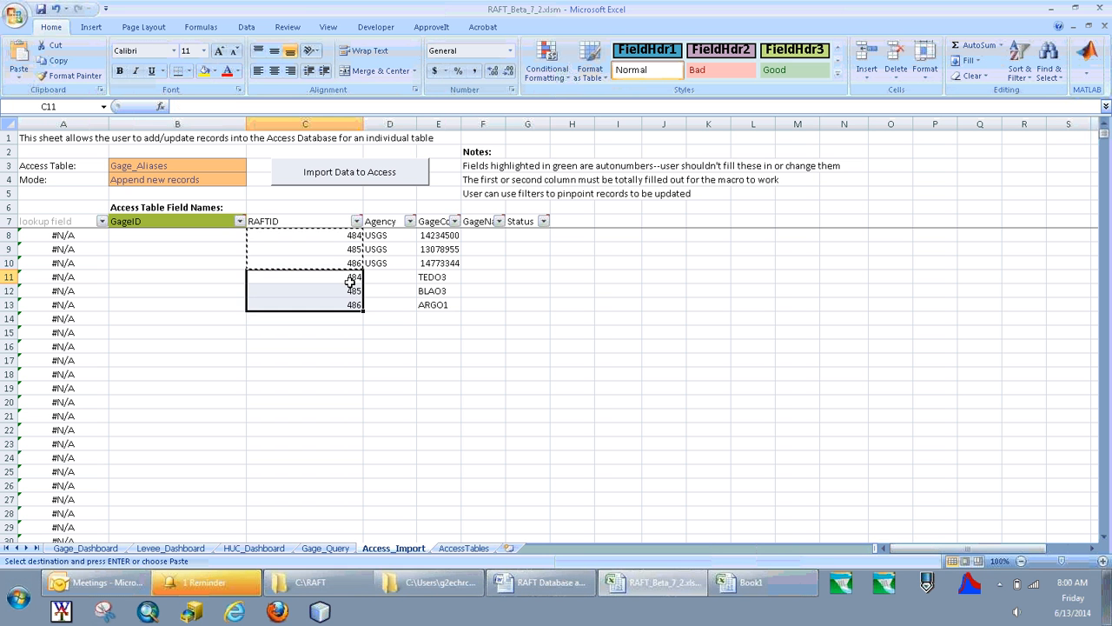
Enter NWRFC as the Agency in D11 and fill it down through row 13.
{"action": "left_click", "coordinate": [380, 277]}
{"action": "type", "text": "NNO"}
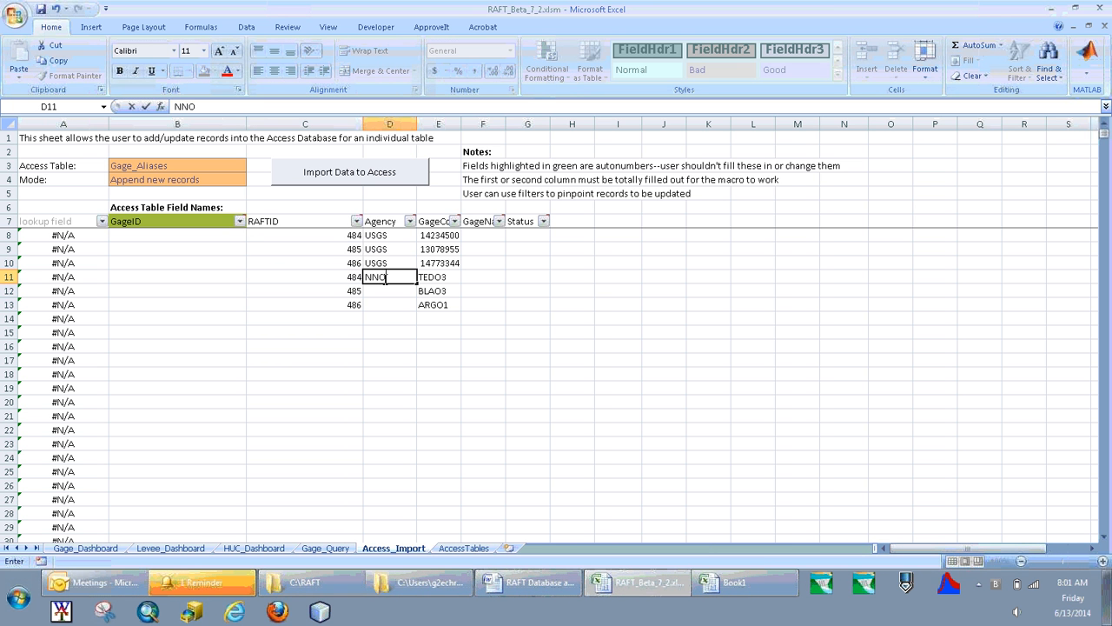
{"action": "key", "text": "BackSpace"}
{"action": "type", "text": "WRFC"}
{"action": "key", "text": "Return"}
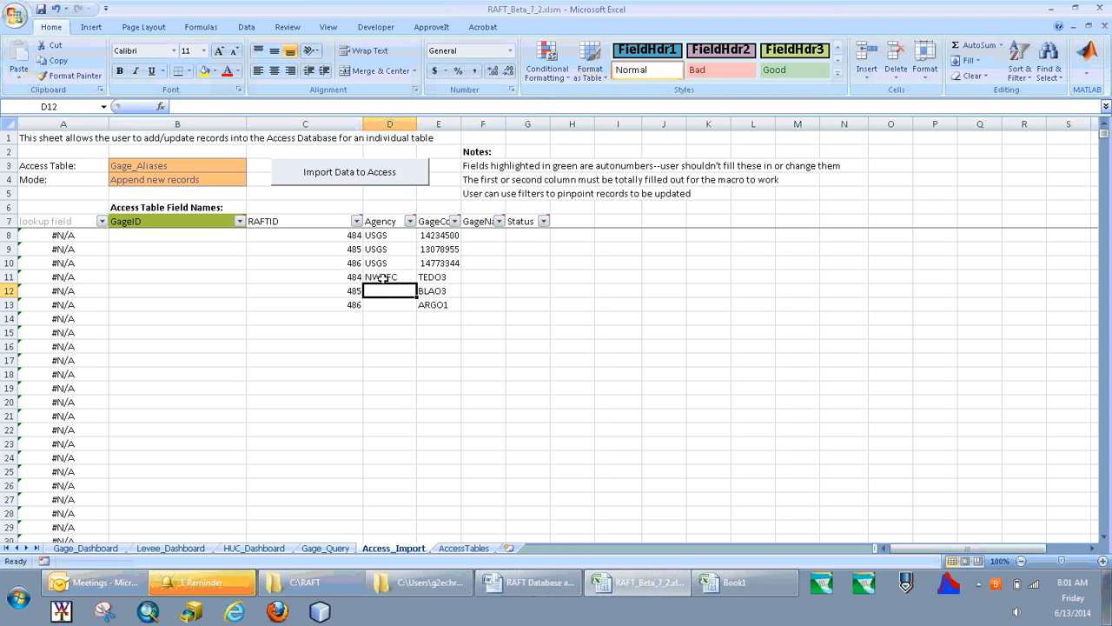
{"action": "left_click", "coordinate": [383, 277]}
{"action": "left_click_drag", "start_coordinate": [413, 278], "coordinate": [414, 307]}
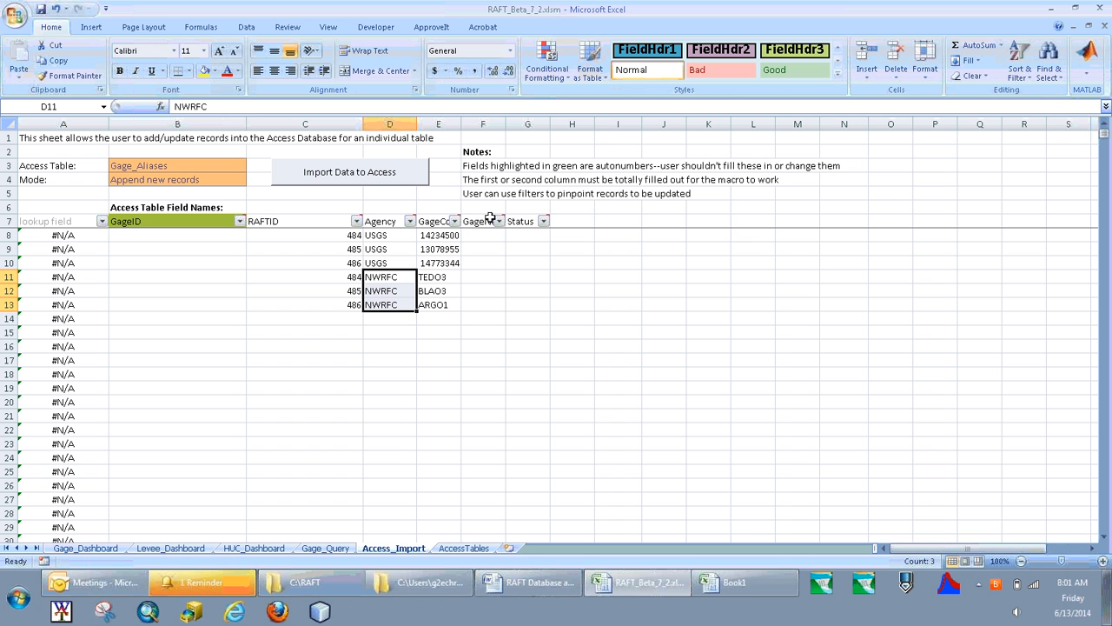
Import the six alias records into the Gage_Aliases table of the Access database and dismiss the completion message.
{"action": "mouse_move", "coordinate": [490, 217]}
{"action": "mouse_move", "coordinate": [526, 222]}
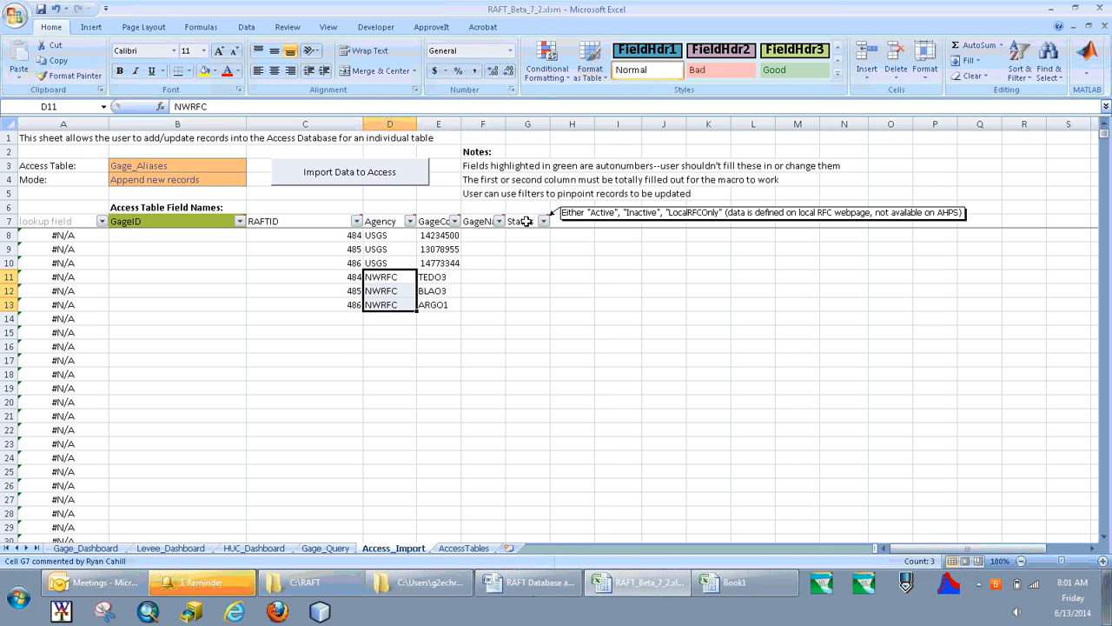
{"action": "left_click", "coordinate": [304, 264]}
{"action": "left_click", "coordinate": [338, 176]}
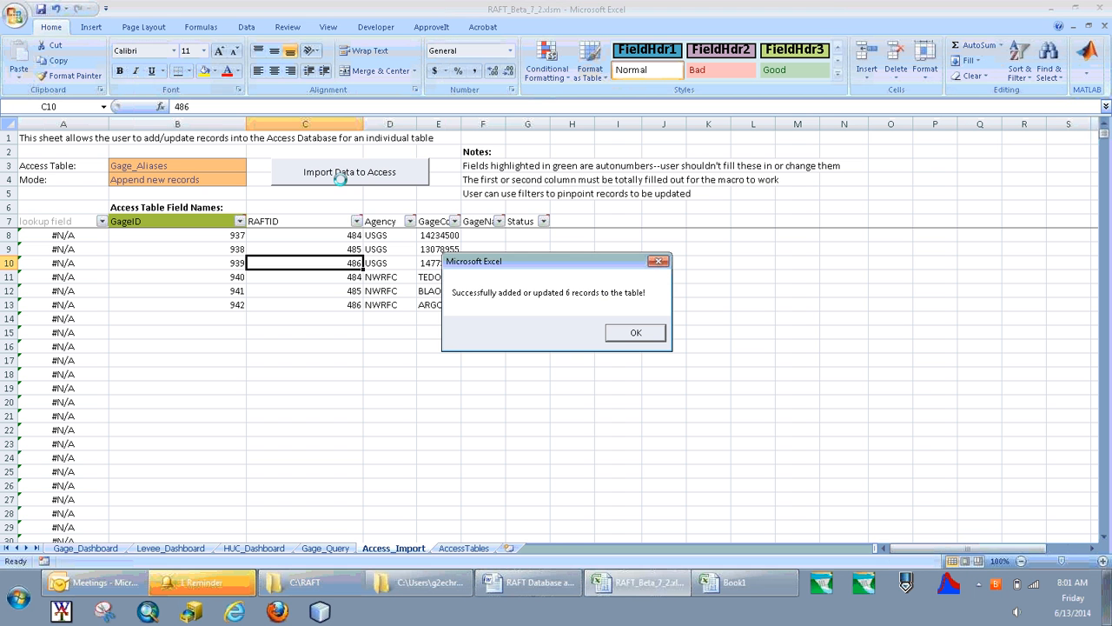
{"action": "left_click", "coordinate": [636, 333]}
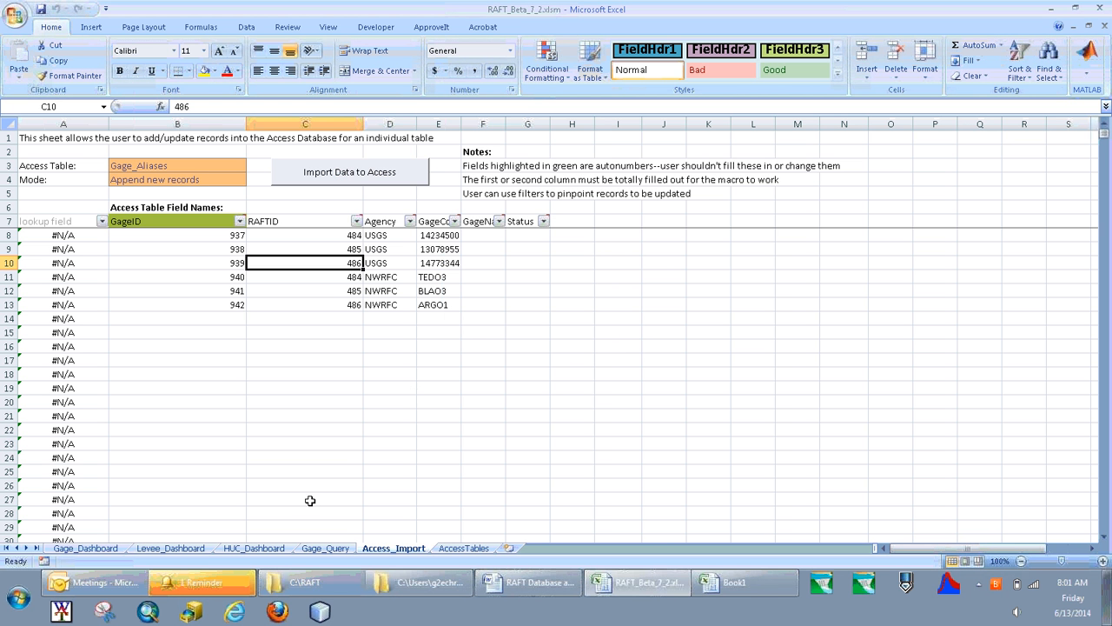
Look up "argo" in the Gage_Query sheet's gage lookup and make ARGO1 the active gage.
{"action": "left_click", "coordinate": [344, 552]}
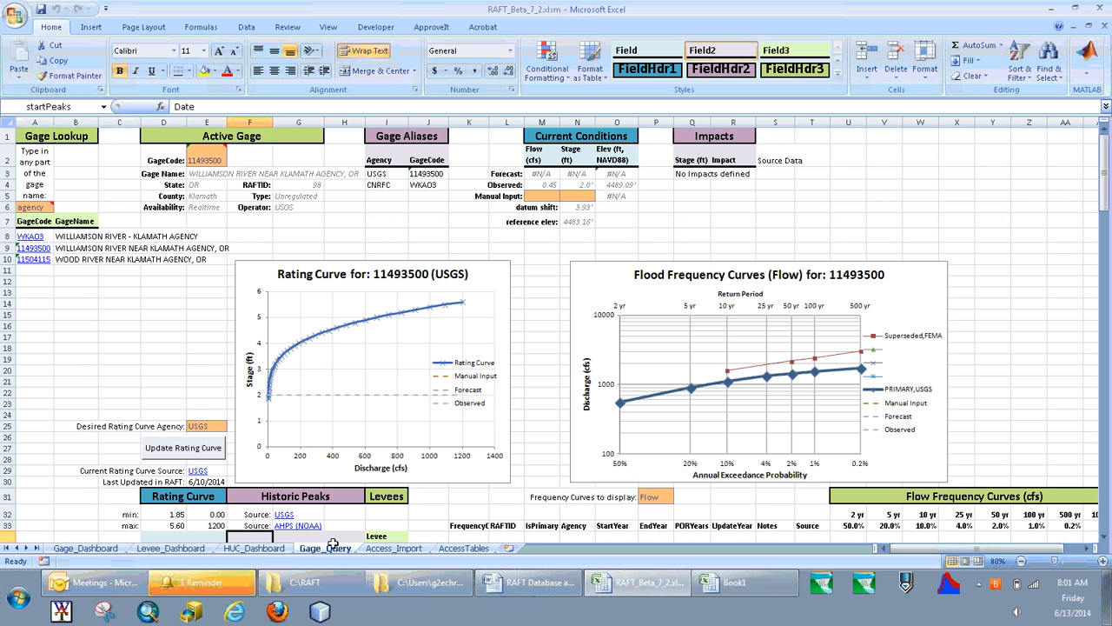
{"action": "left_click", "coordinate": [35, 205]}
{"action": "type", "text": "argo"}
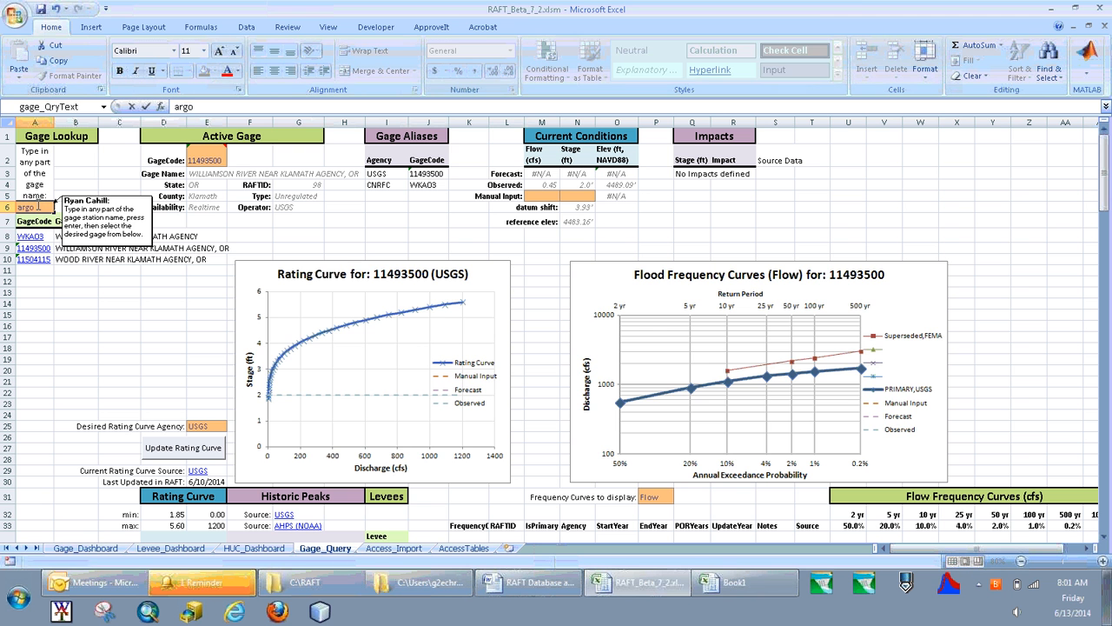
{"action": "key", "text": "Return"}
{"action": "left_click", "coordinate": [25, 238]}
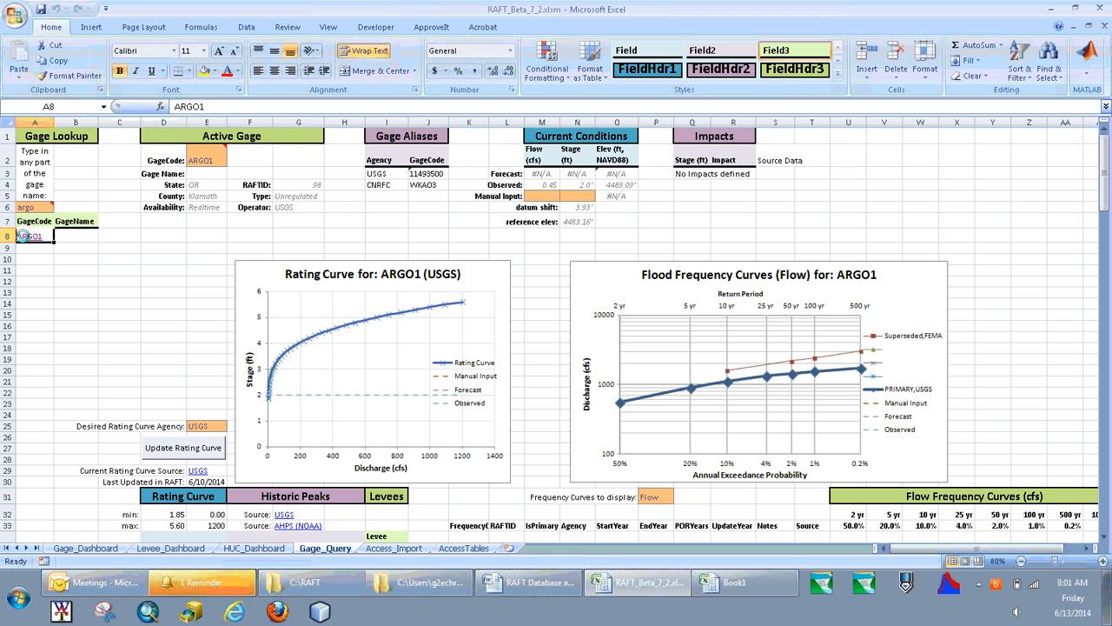